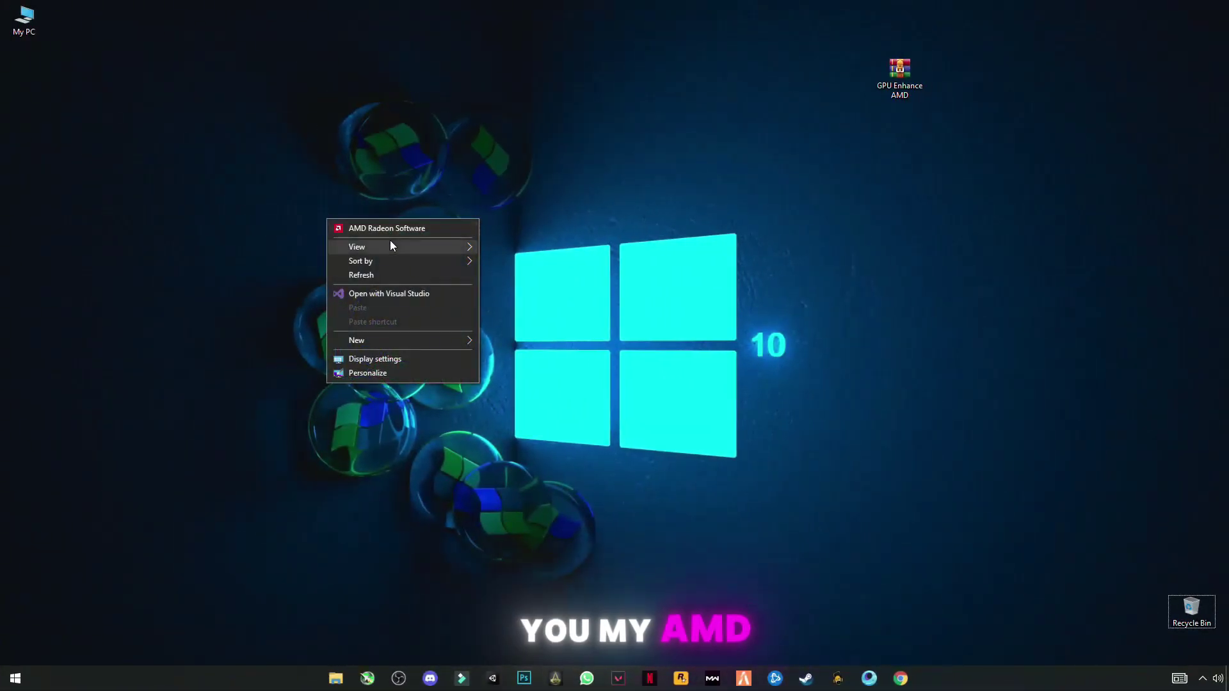
Launch AMD Radeon Software and switch off Radeon Anti-Lag and Image Sharpening, revealing Advanced options.
click(423, 226)
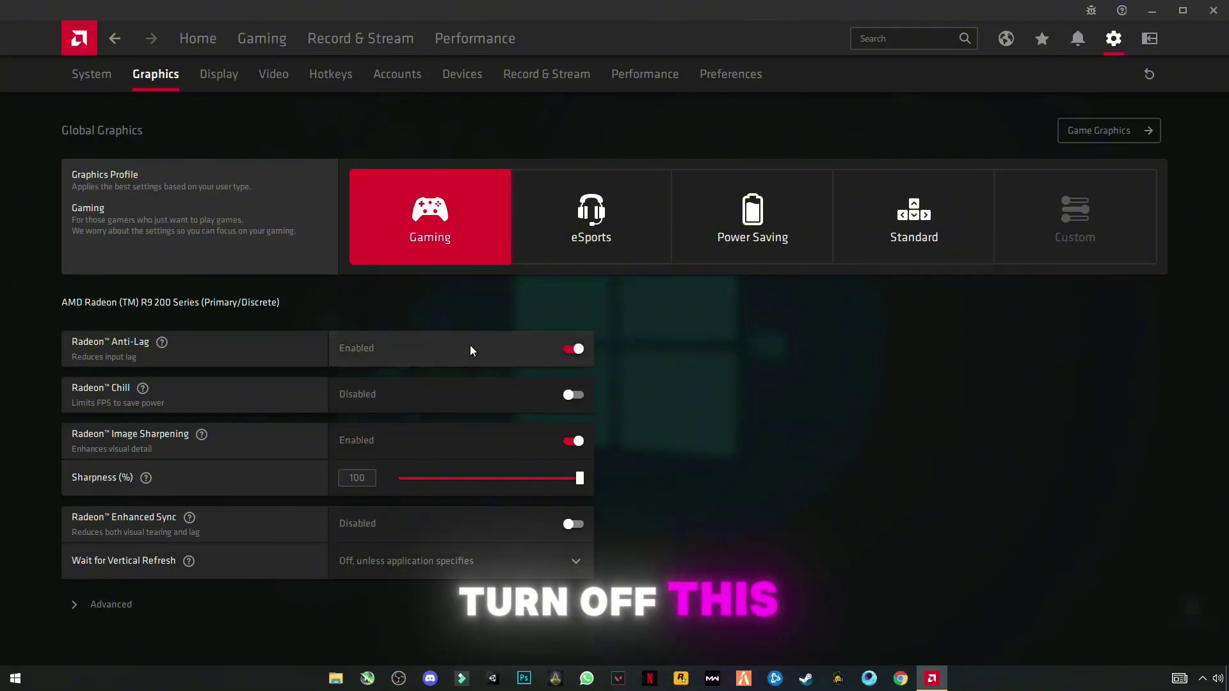
click(573, 349)
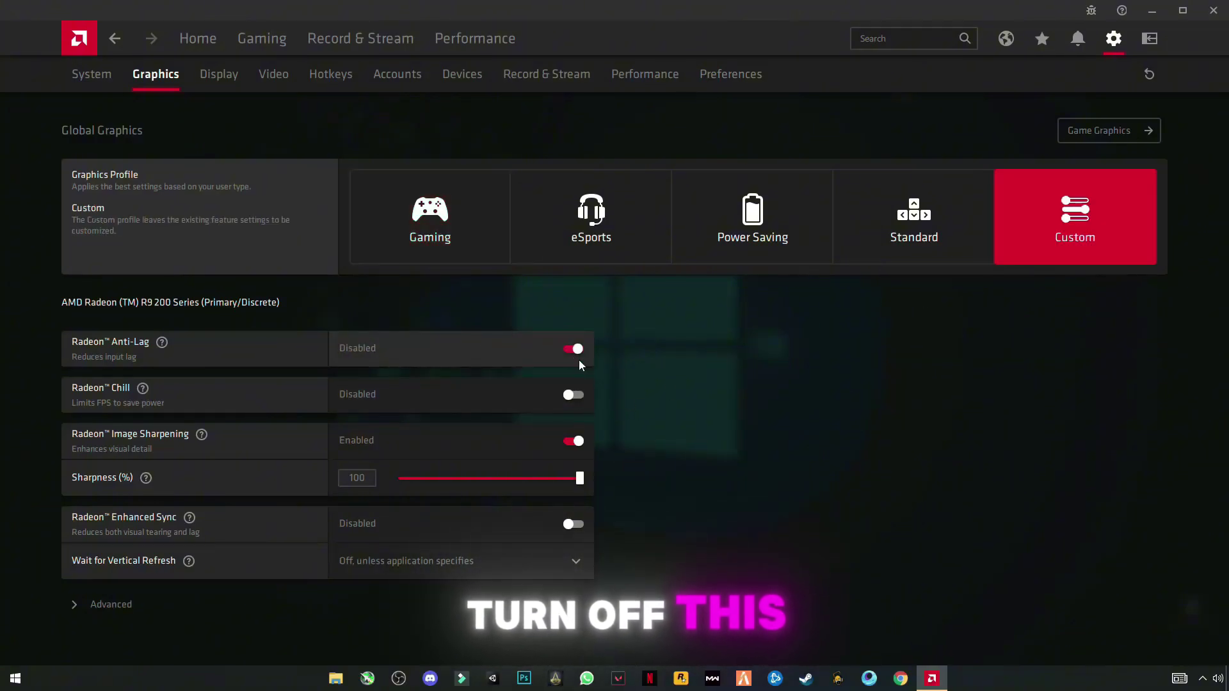
click(578, 445)
click(107, 568)
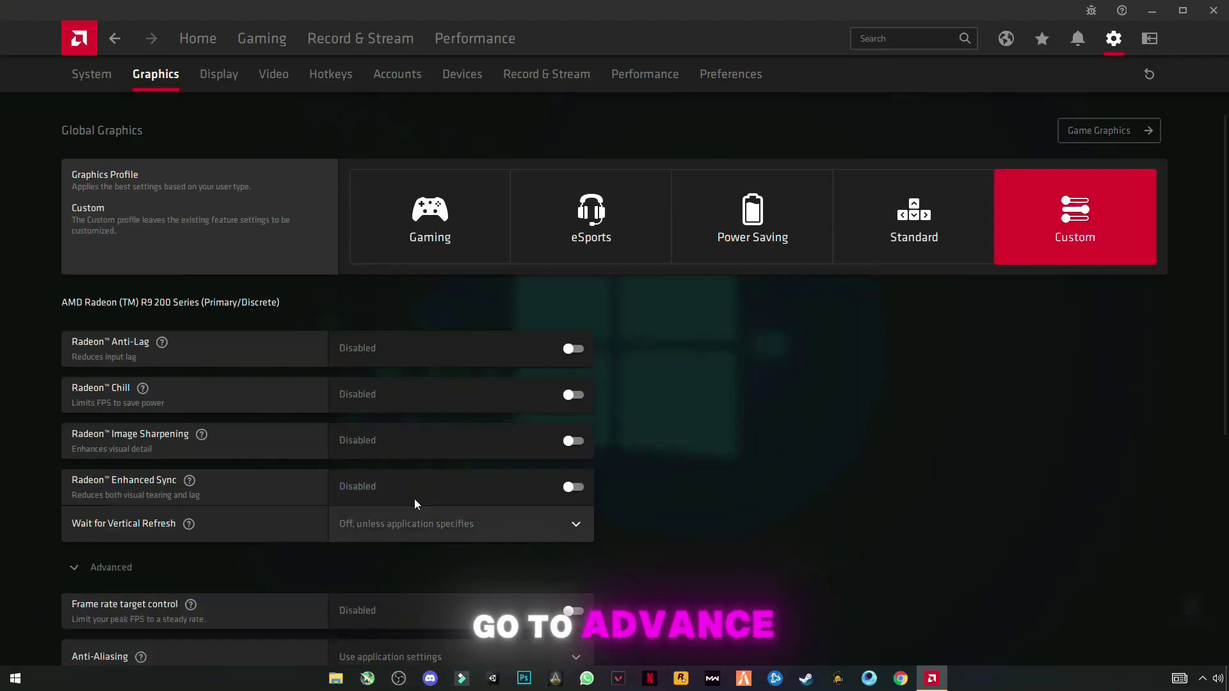
scroll(541, 463, down, 2)
scroll(541, 468, down, 5)
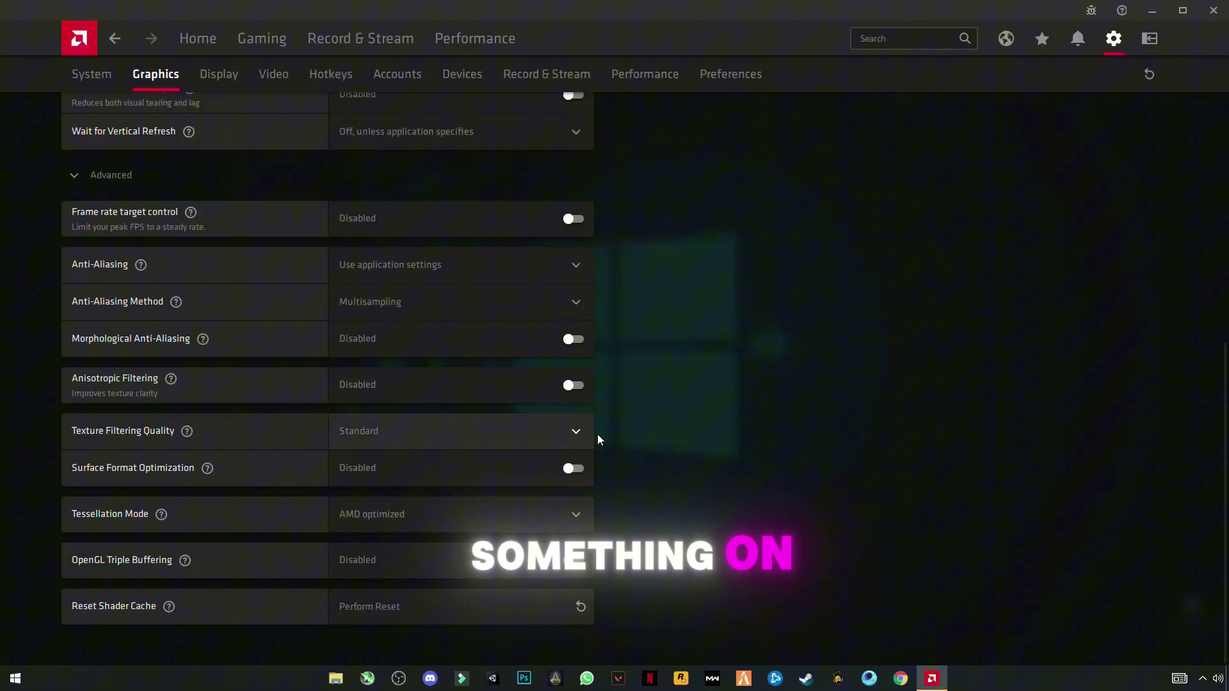
scroll(612, 319, up, 2)
scroll(637, 491, up, 4)
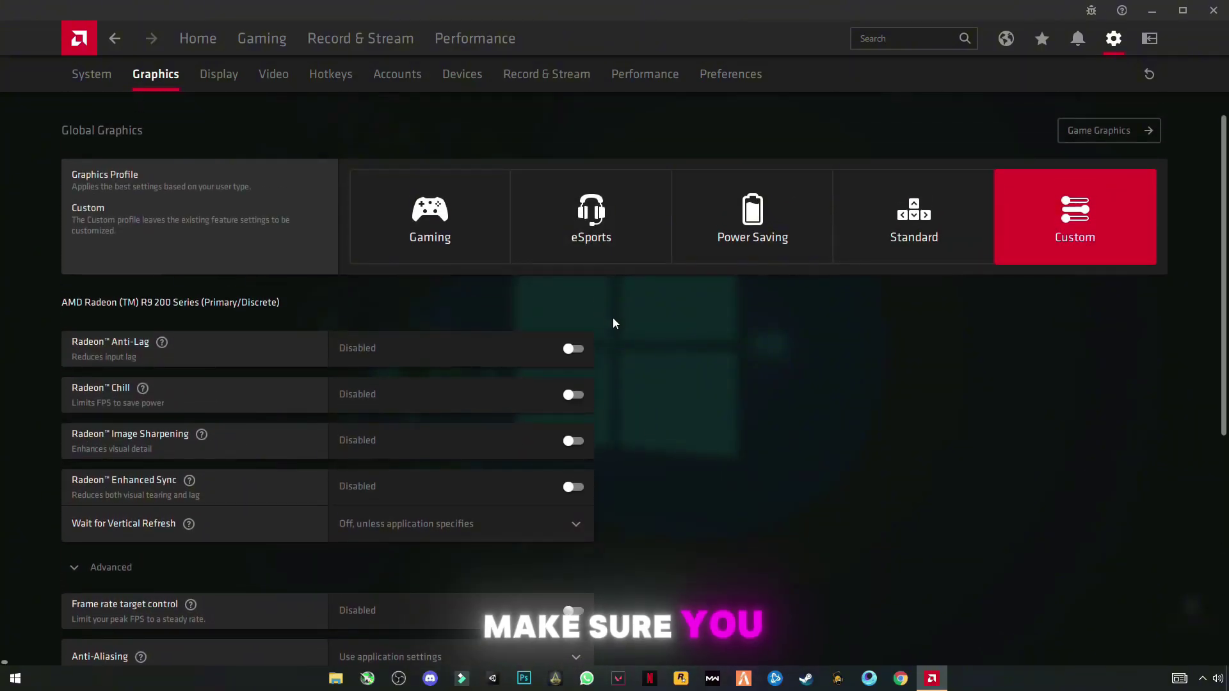
scroll(604, 370, down, 5)
scroll(590, 392, down, 2)
scroll(585, 467, up, 3)
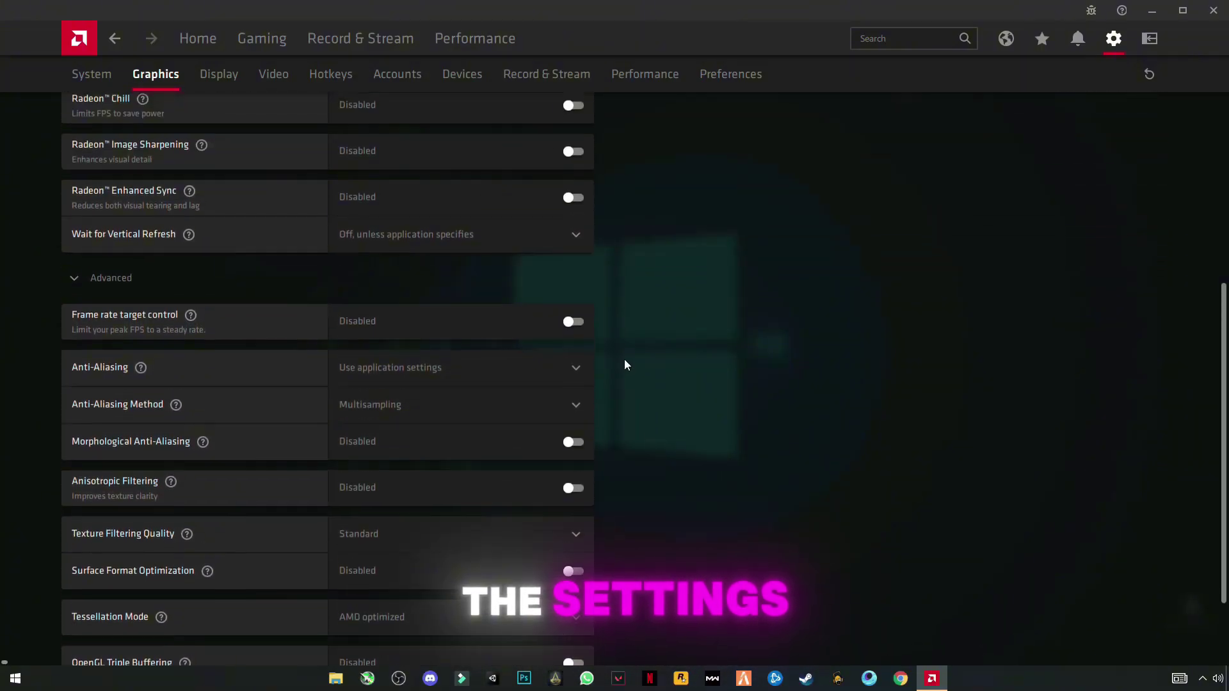
scroll(626, 359, up, 5)
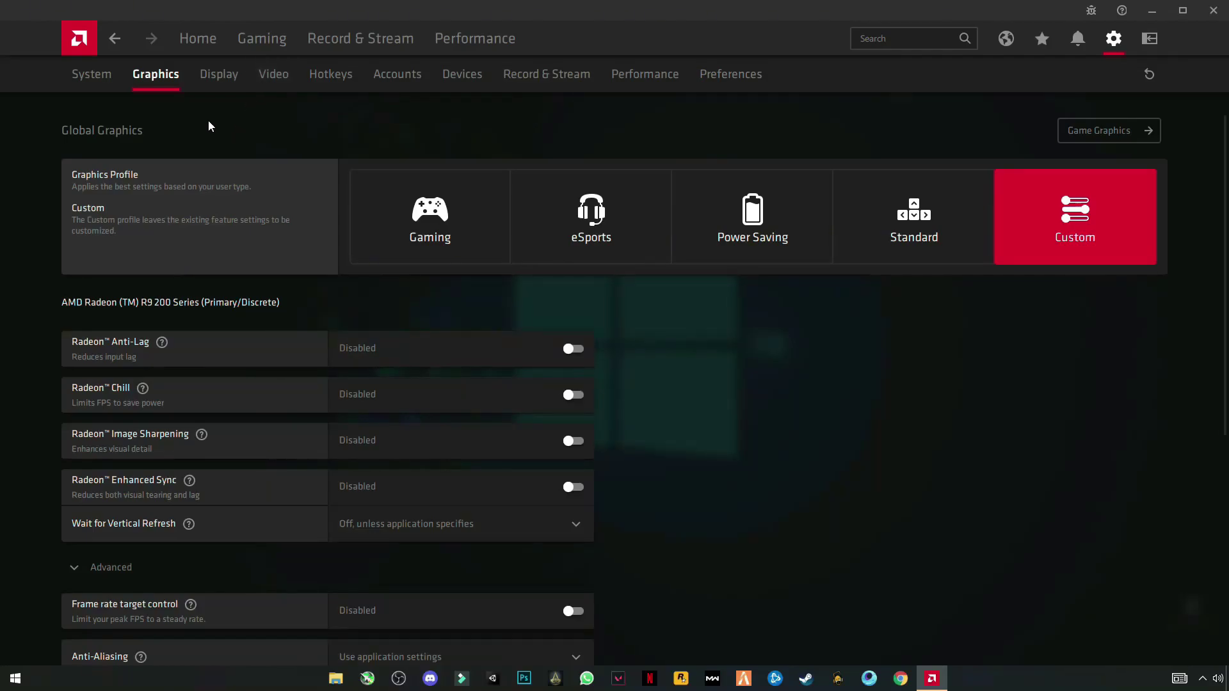
Review Display, Video, Hotkeys, Accounts, Devices, Record & Stream, Performance and Preferences pages, then close Radeon Software.
click(210, 87)
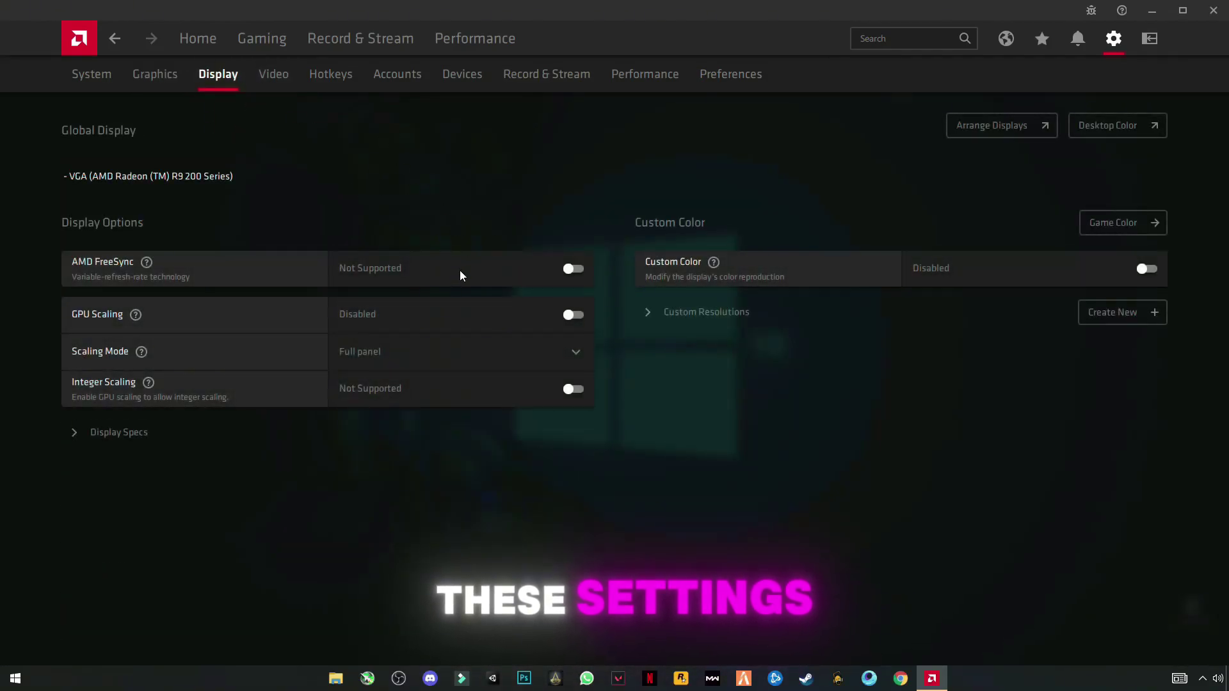
click(272, 85)
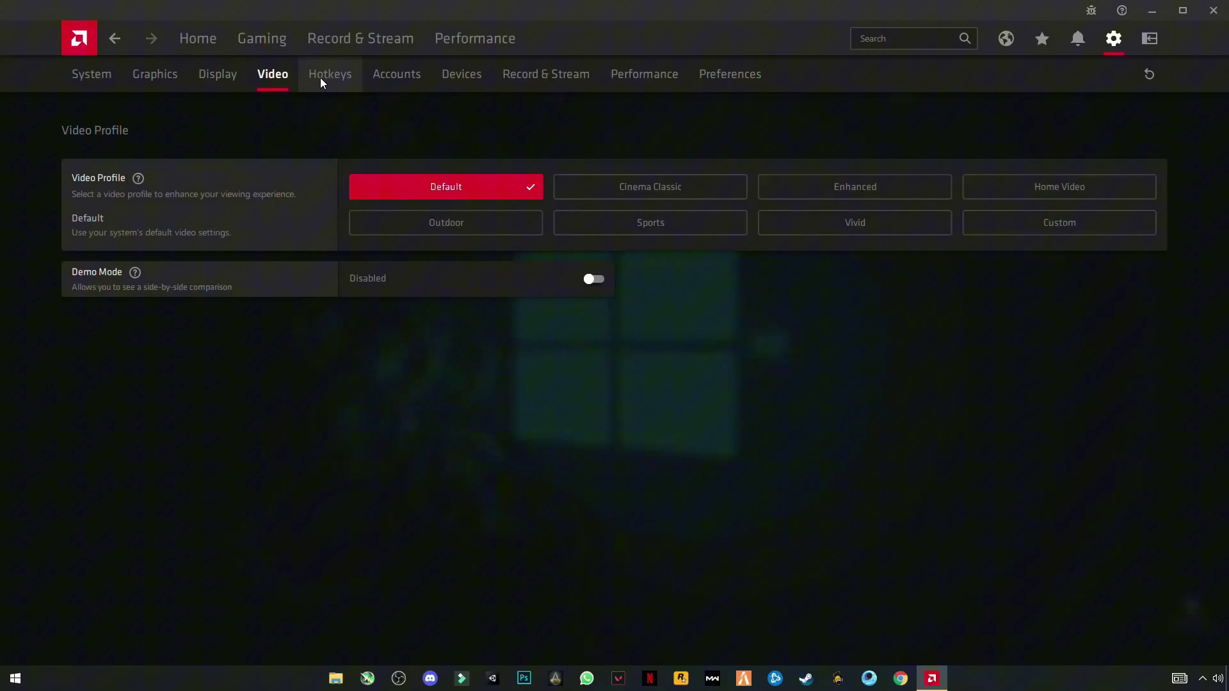
click(320, 78)
click(420, 87)
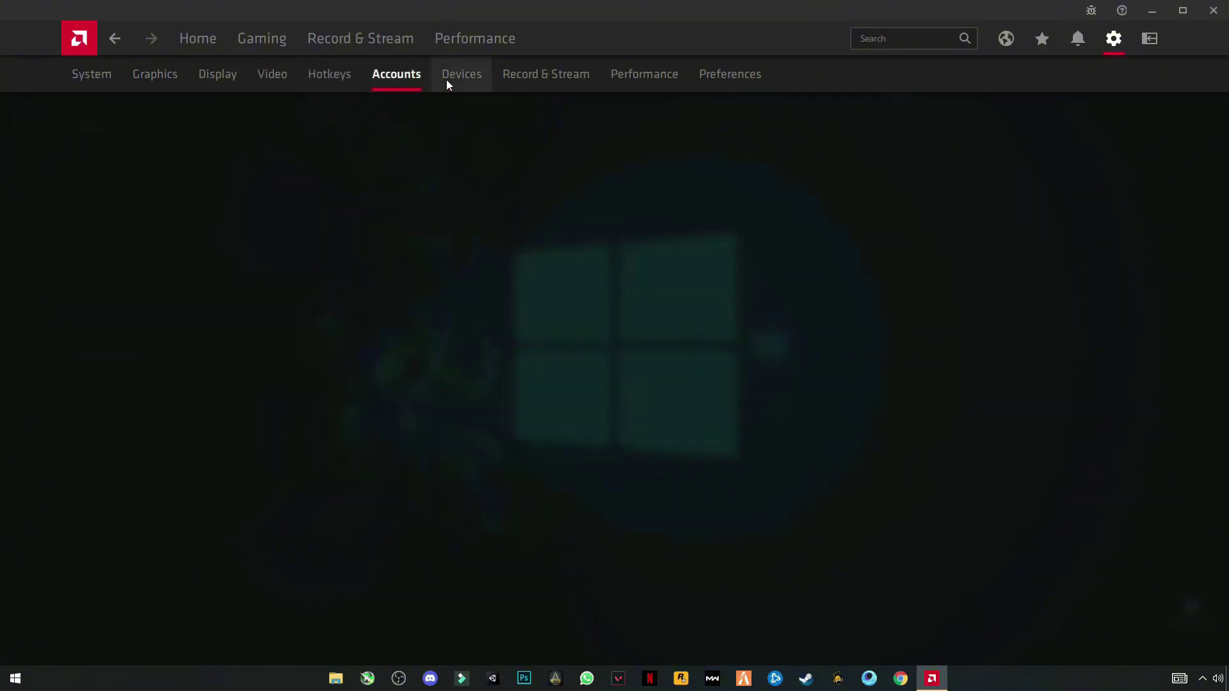
click(457, 82)
click(530, 83)
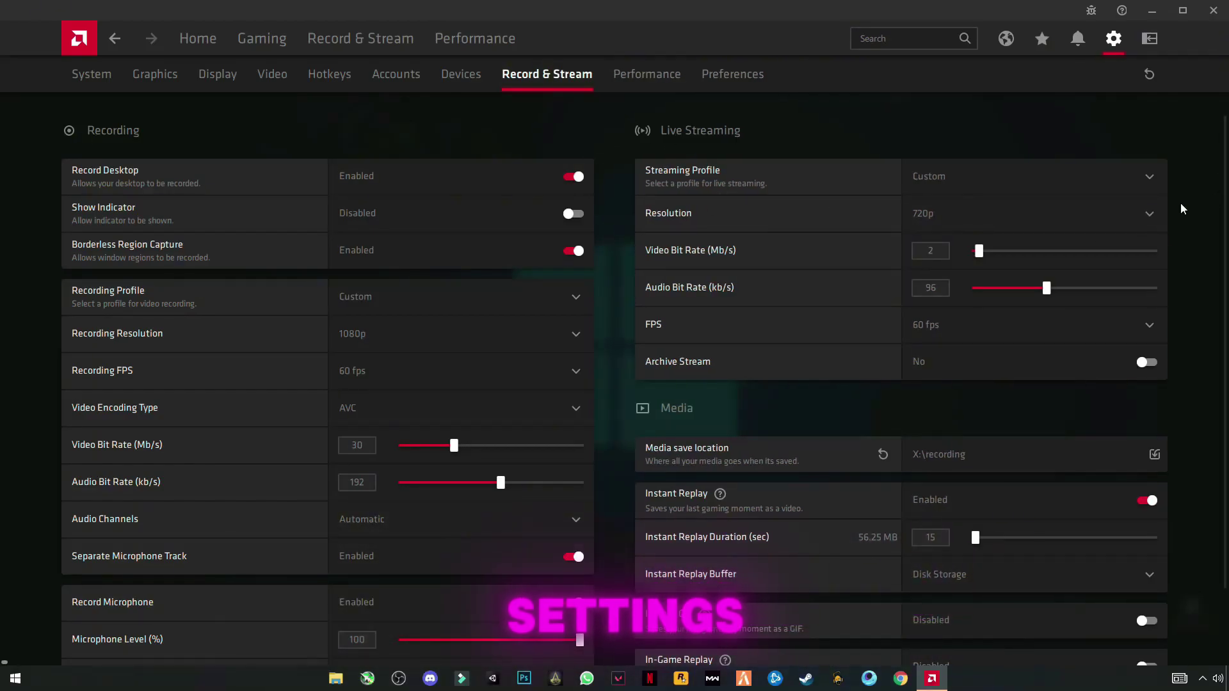
scroll(770, 278, down, 2)
scroll(720, 297, up, 2)
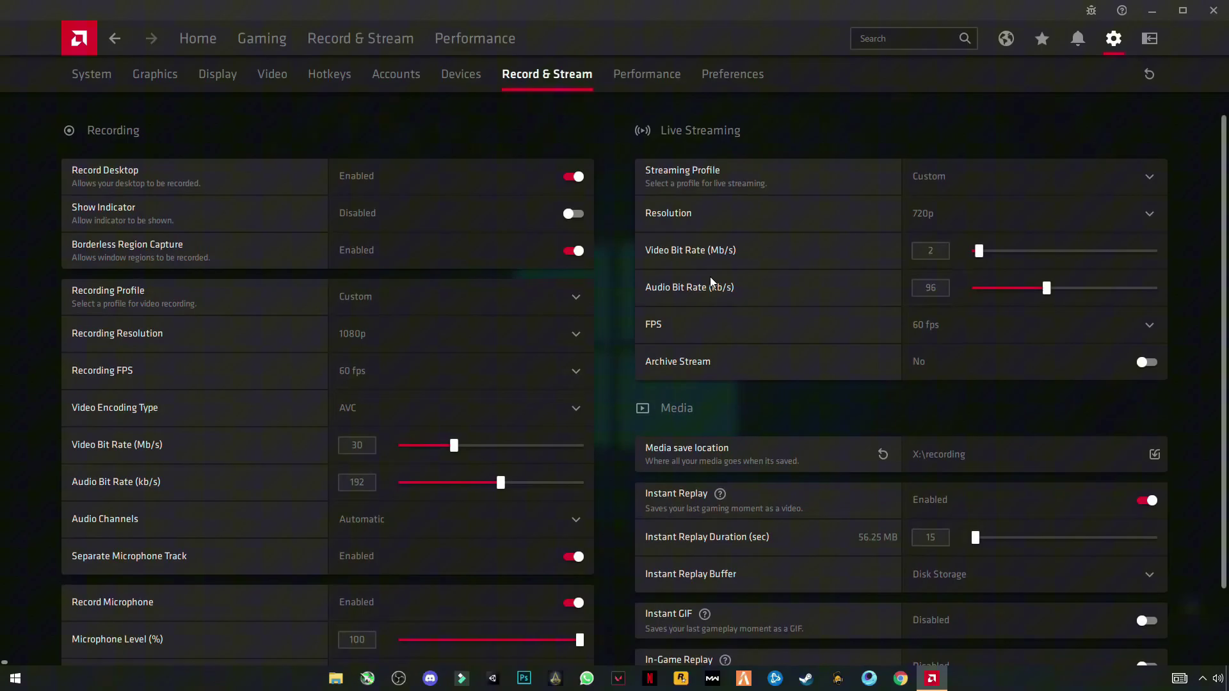
click(635, 84)
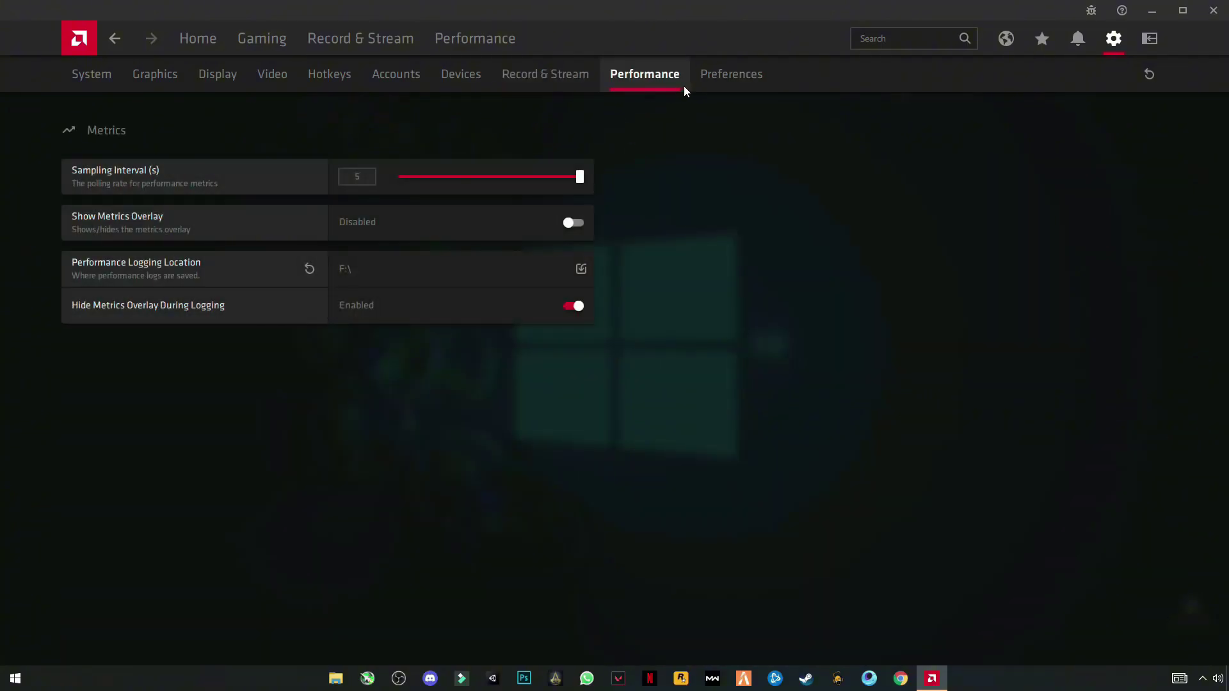
click(708, 80)
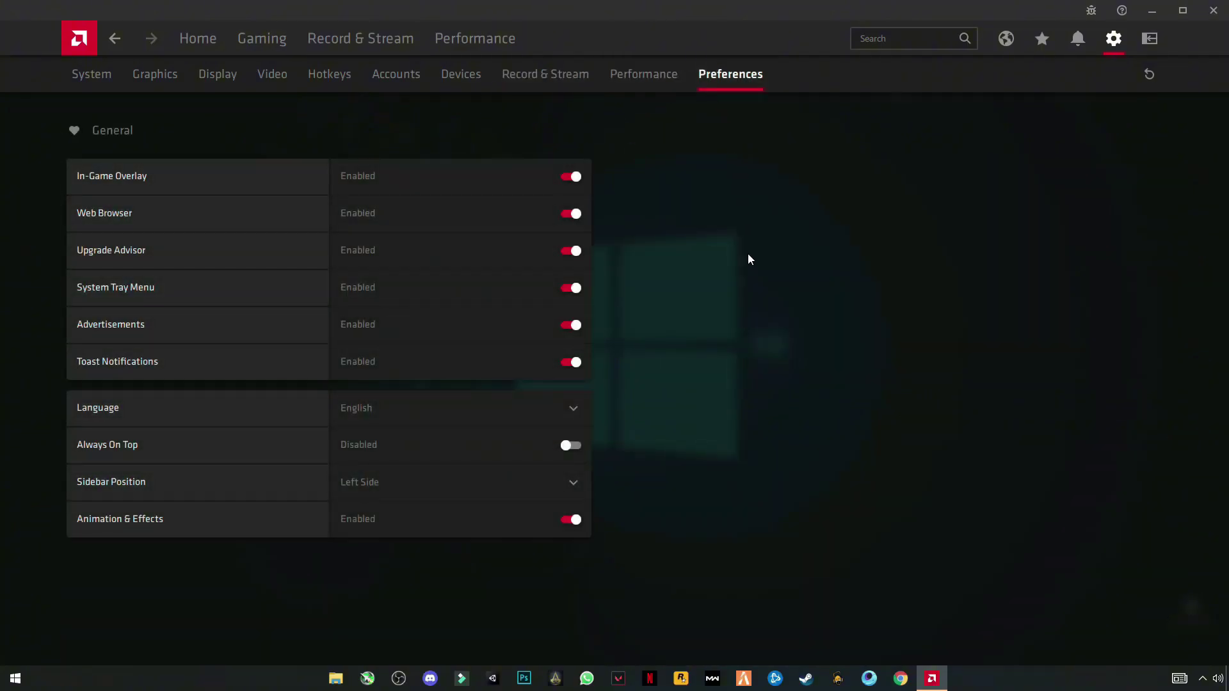
click(1214, 10)
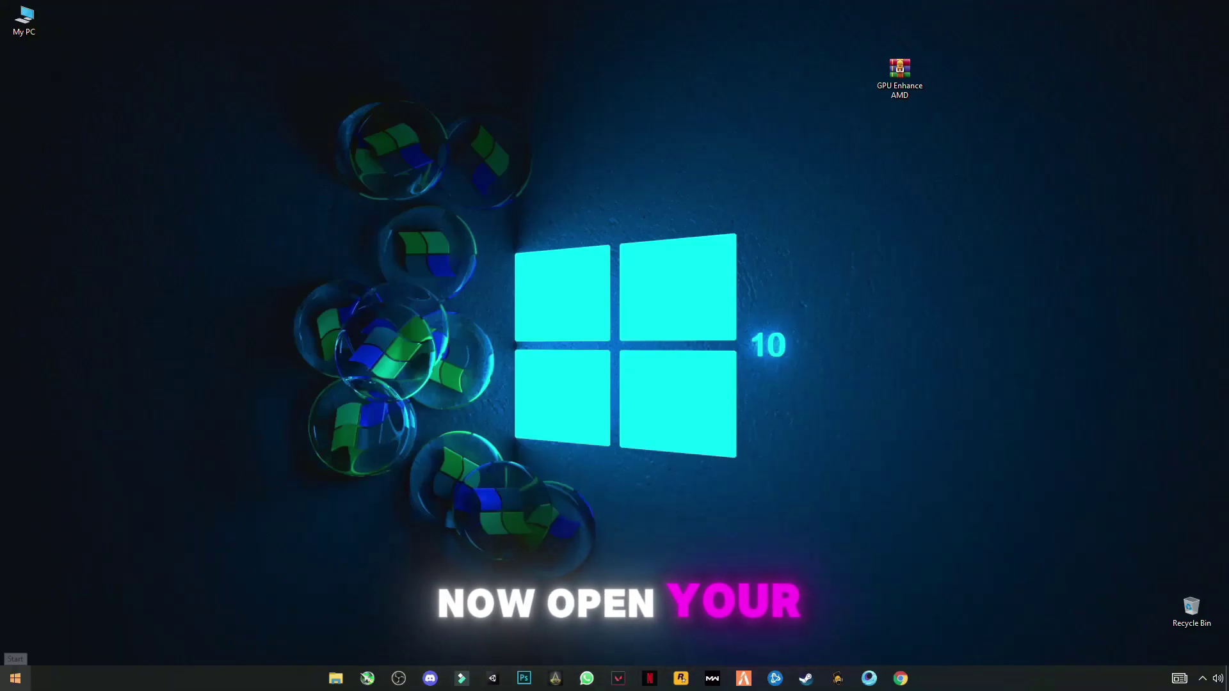
Reach the Notifications & actions page of Windows Settings from the Start menu.
click(18, 674)
click(20, 622)
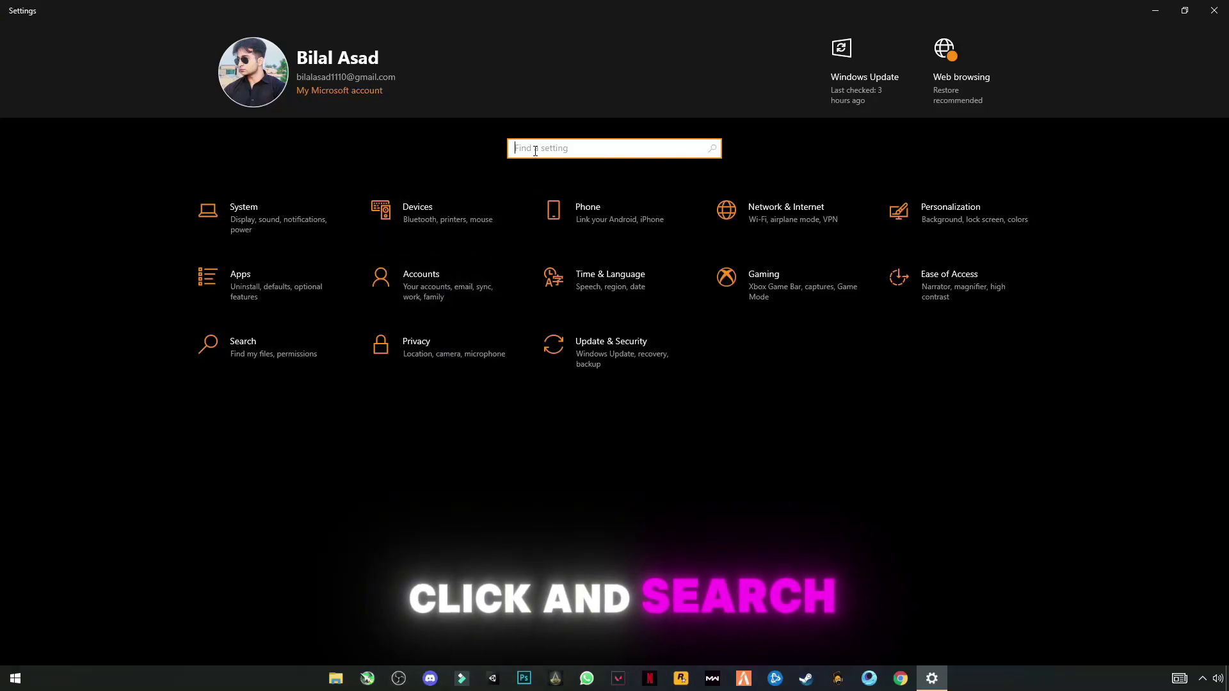
text(noti)
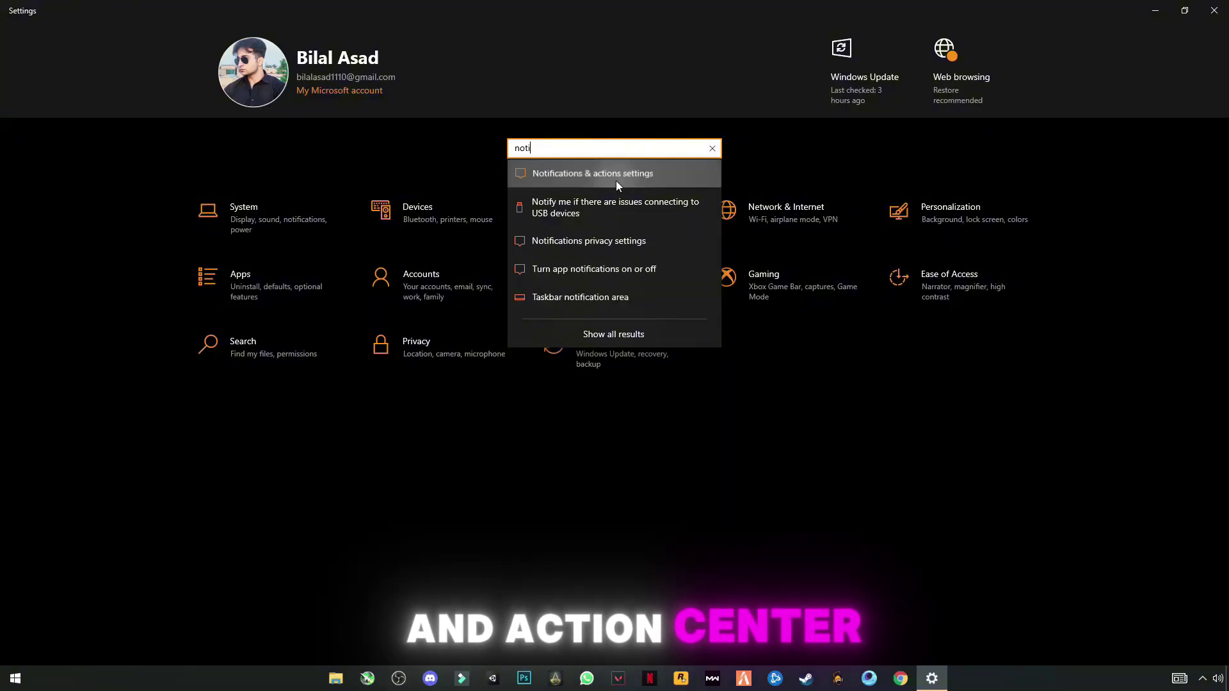
click(616, 174)
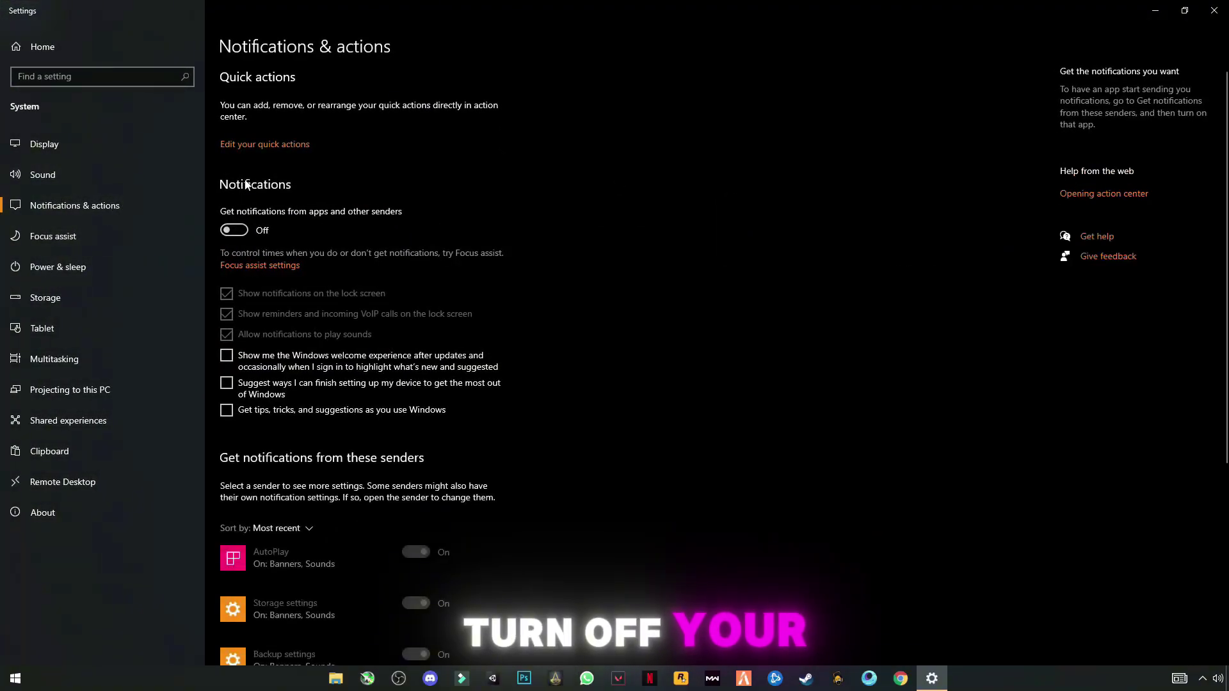
scroll(419, 377, down, 3)
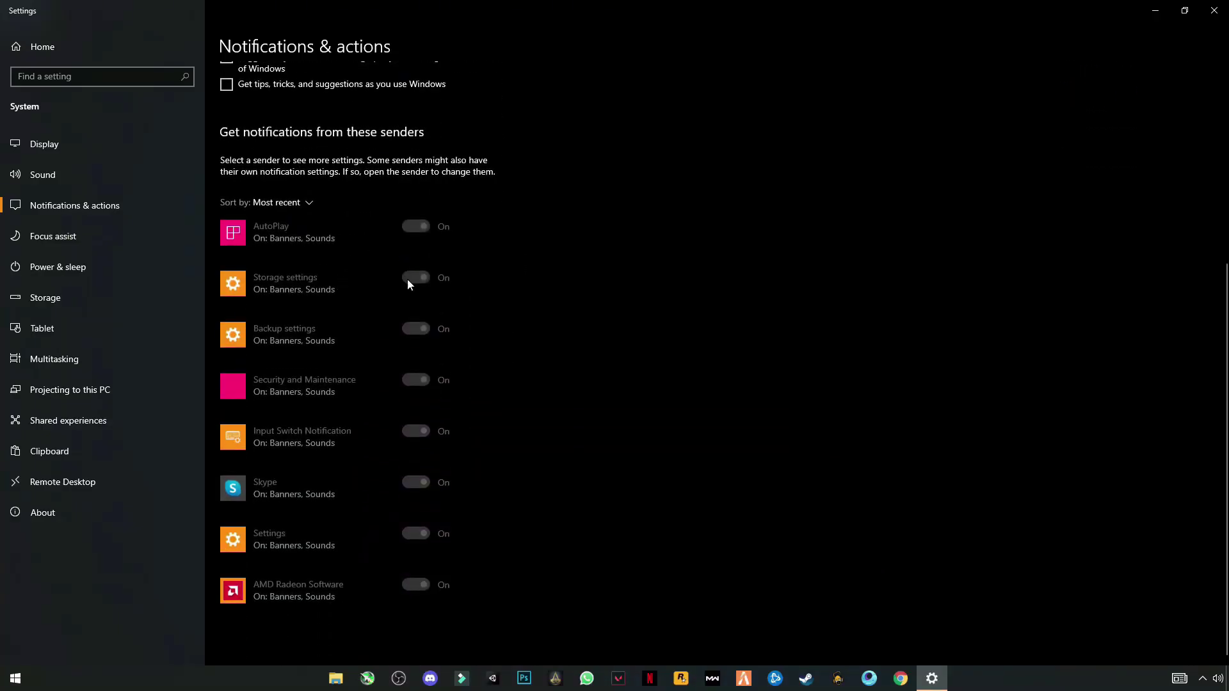
scroll(439, 390, up, 3)
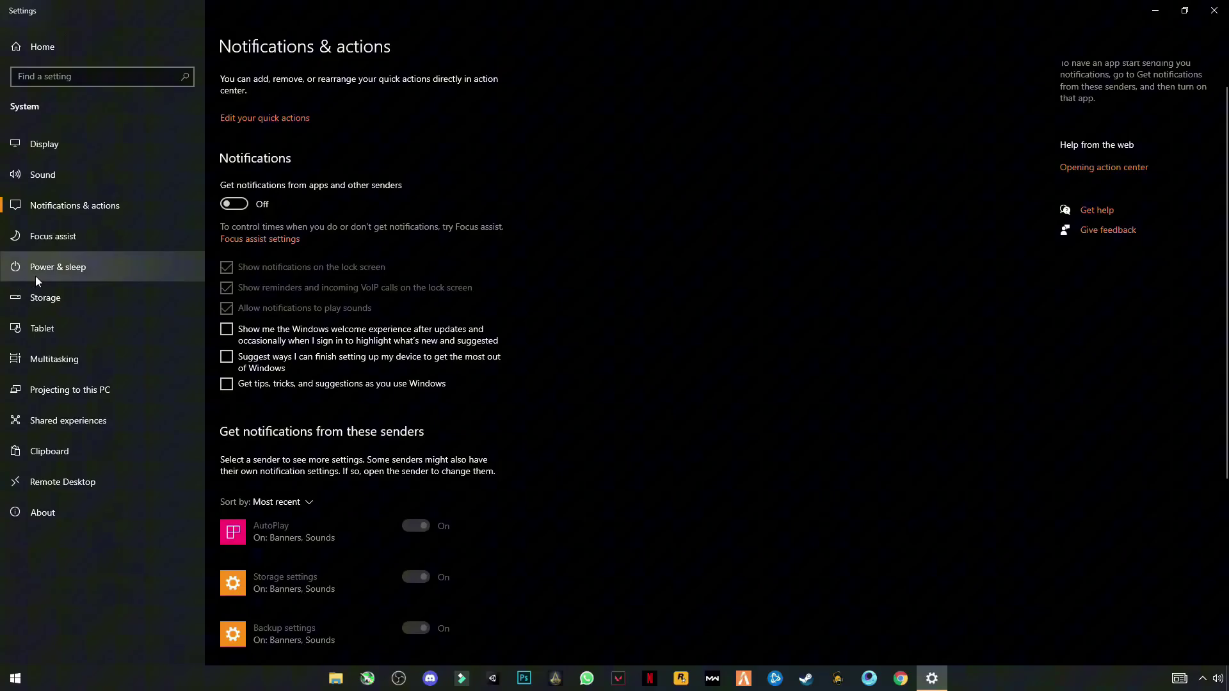
Move through Focus assist to the Power & sleep settings page.
click(56, 247)
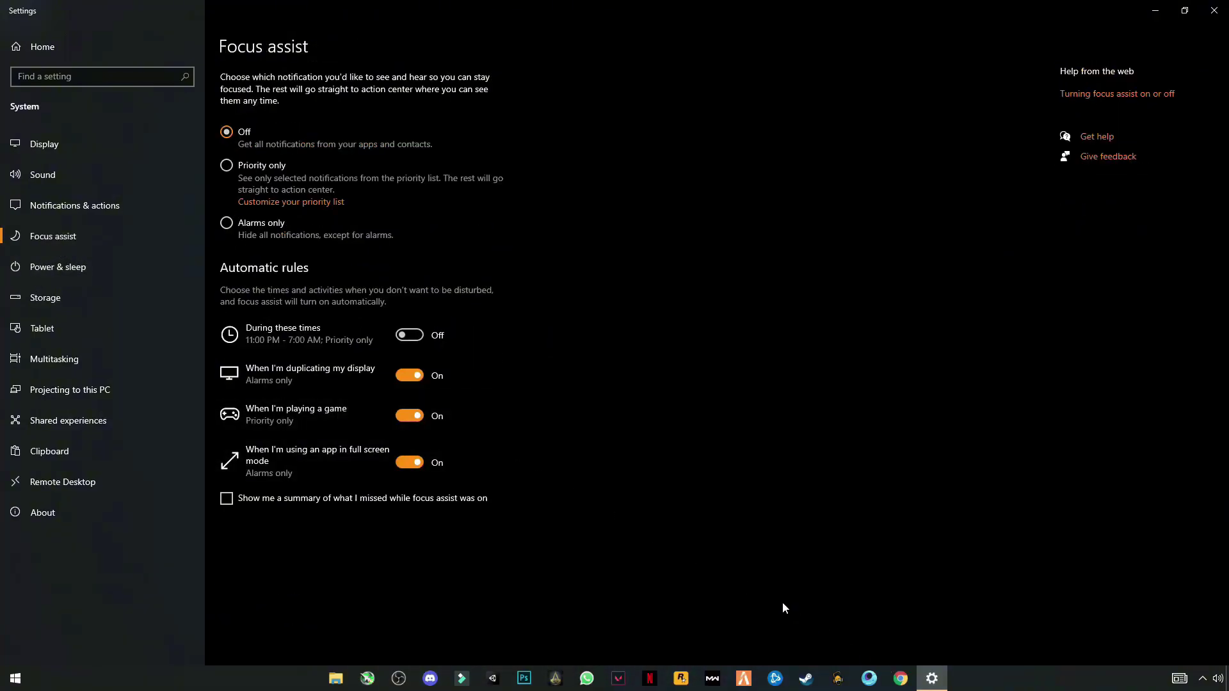
click(62, 268)
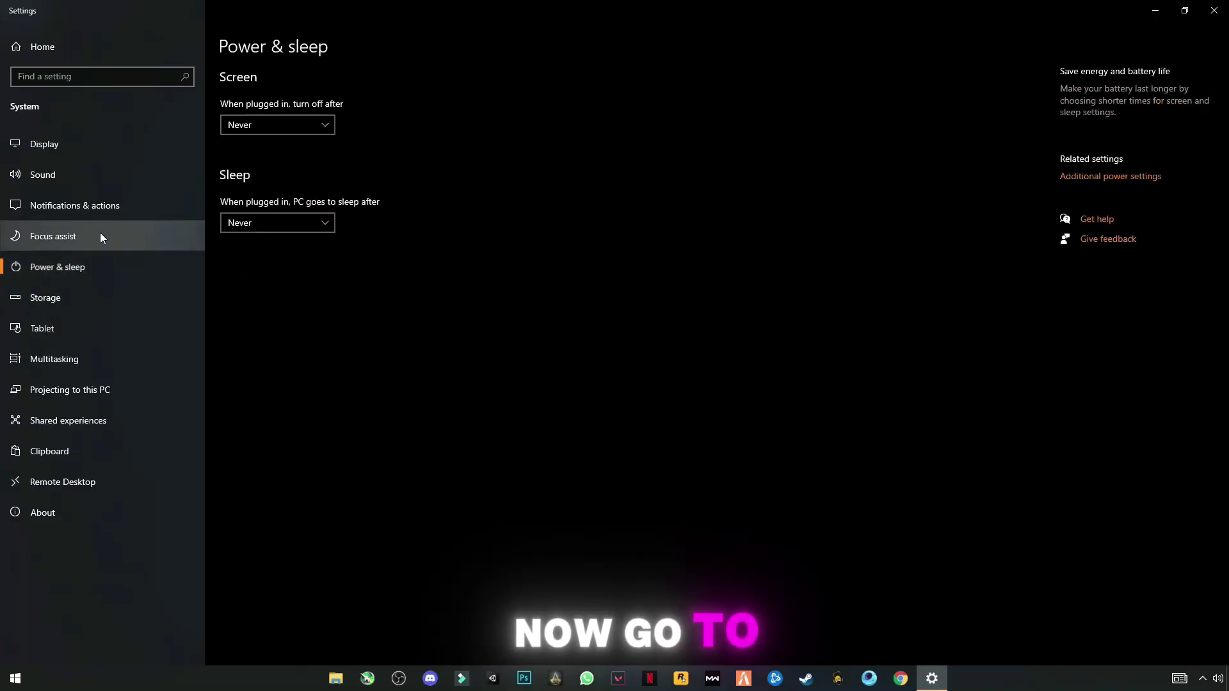
Start a new power plan named Gaming based on High performance.
click(1101, 177)
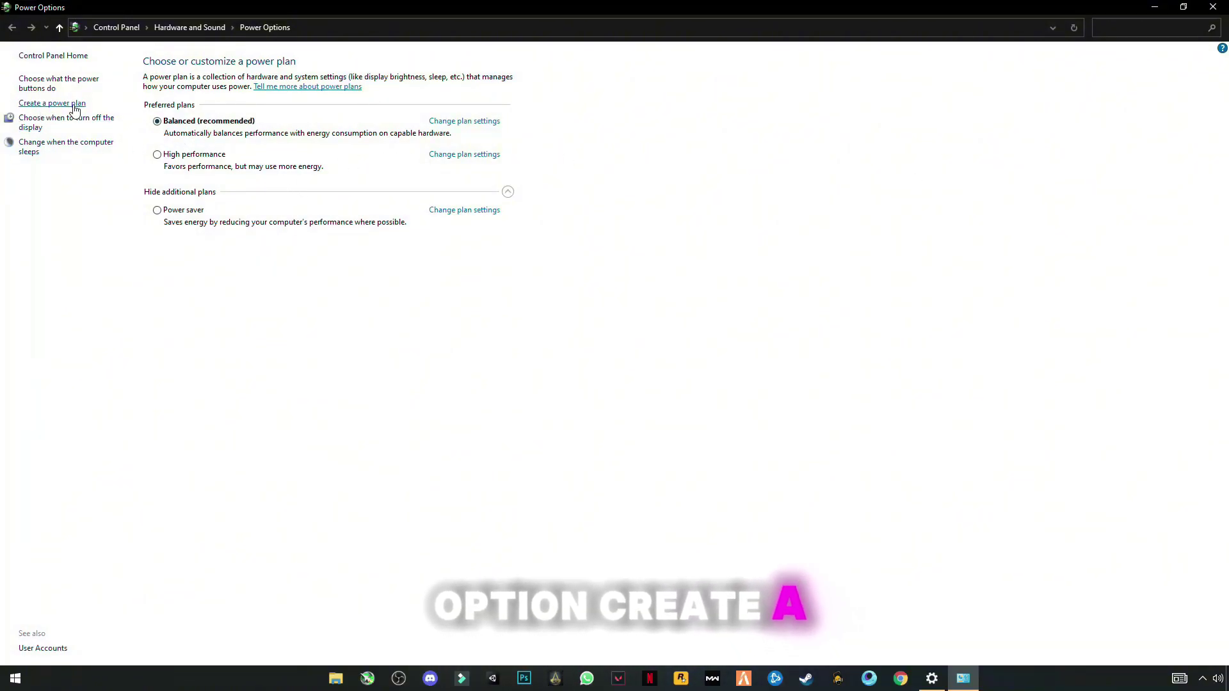
click(67, 104)
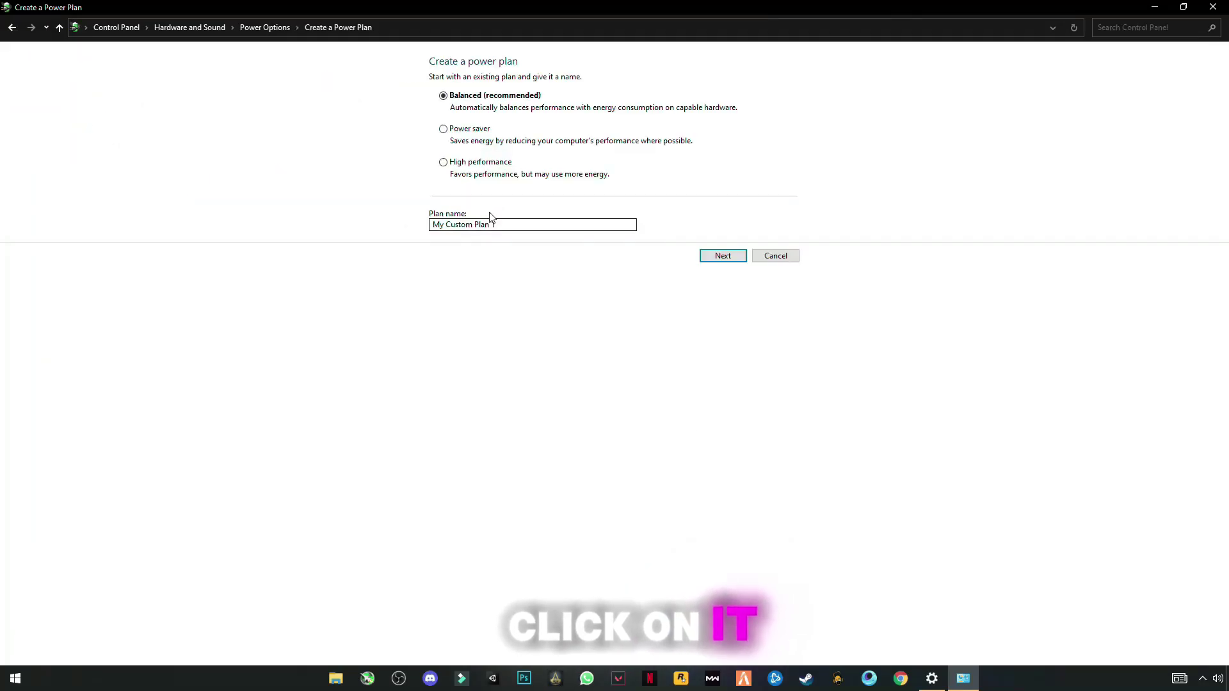
click(443, 162)
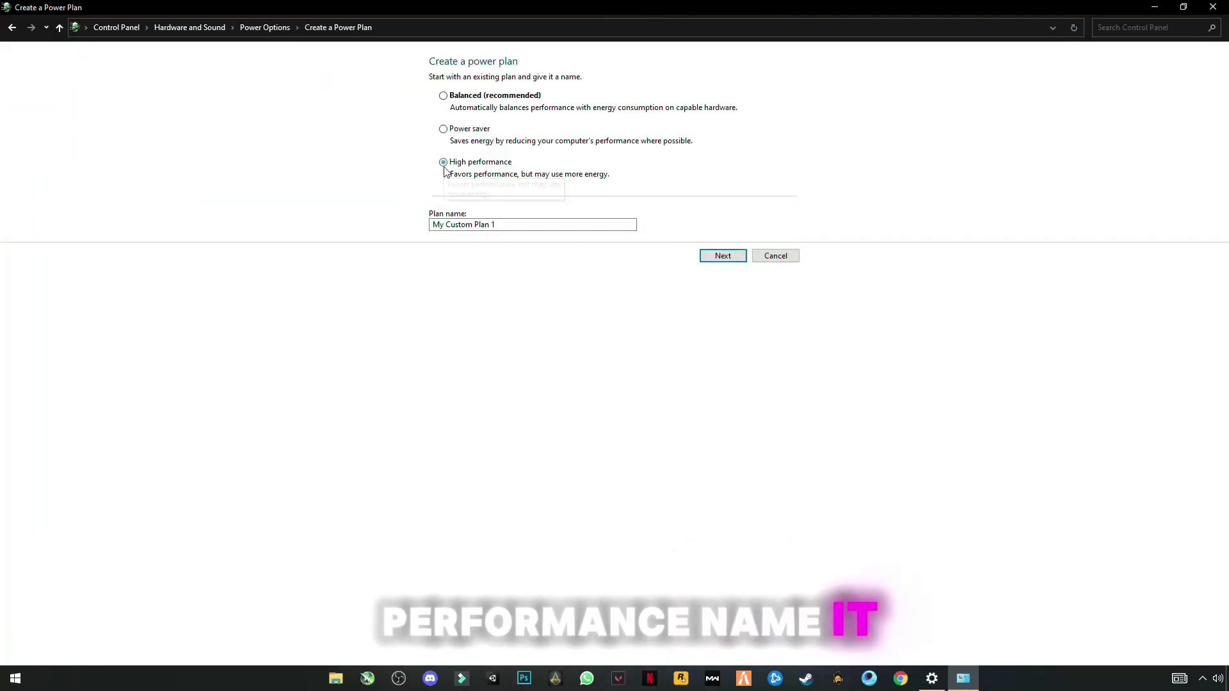
click(508, 225)
drag(432, 224, 548, 225)
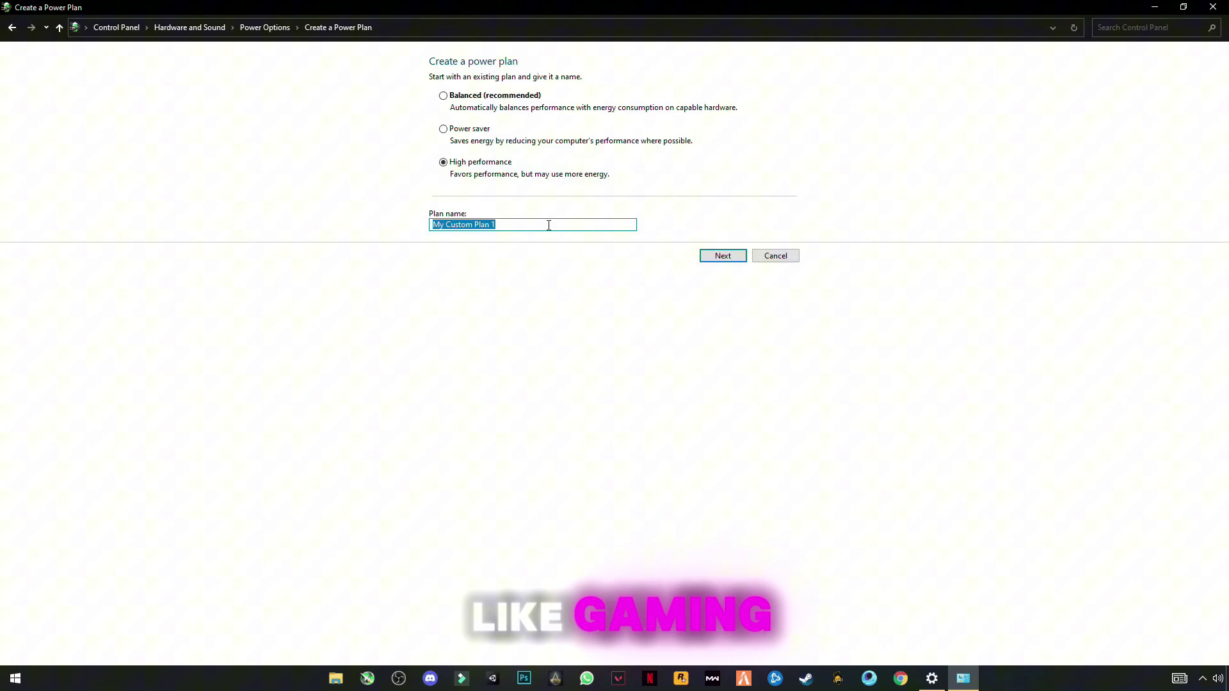
text(Gaming)
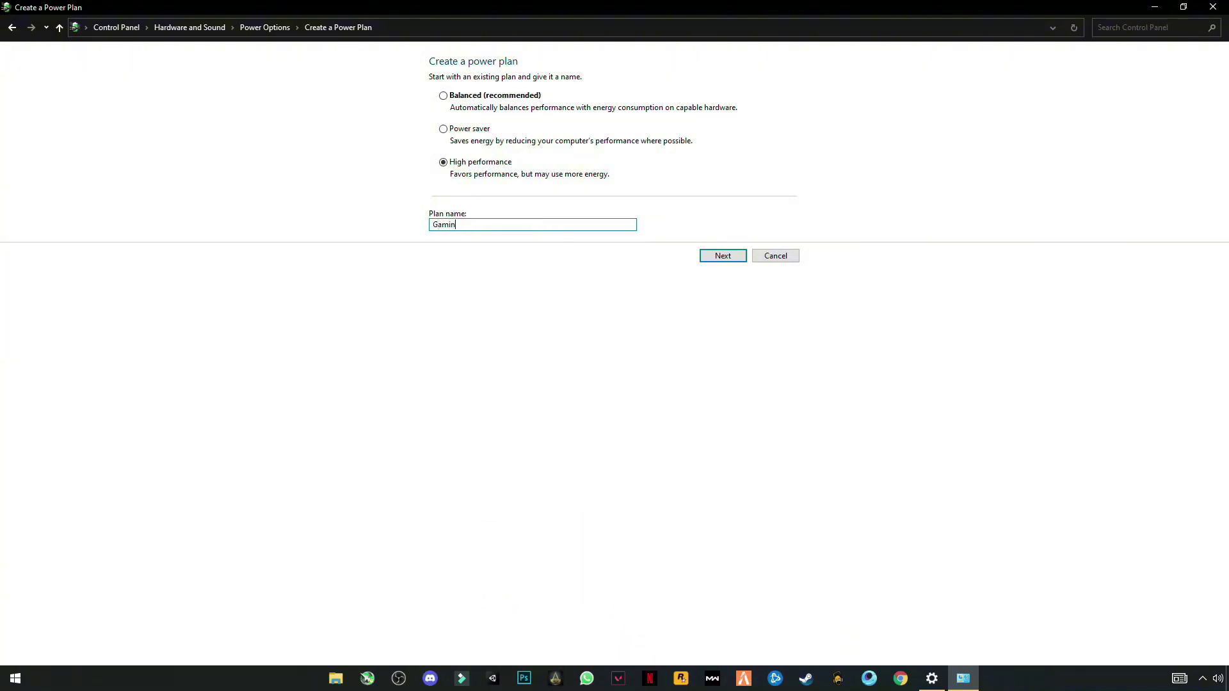
click(710, 254)
Set display turn-off and sleep to Never, create the Gaming plan and close Power Options.
click(601, 111)
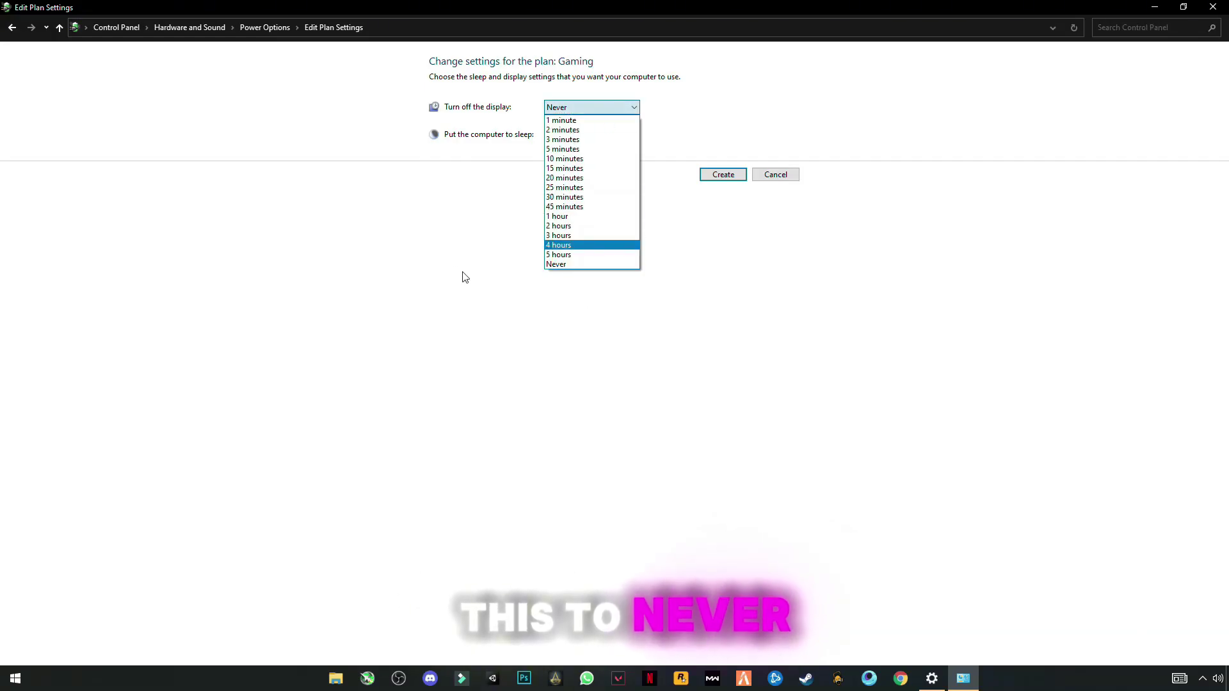
click(555, 265)
click(573, 137)
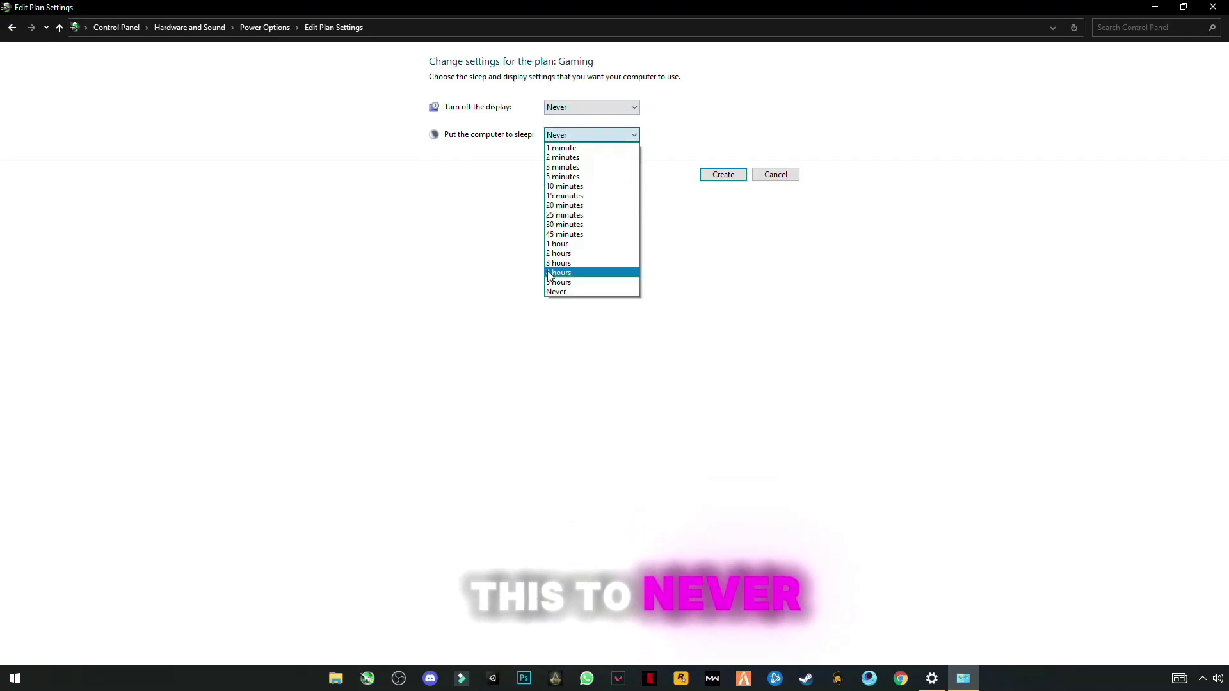
click(733, 181)
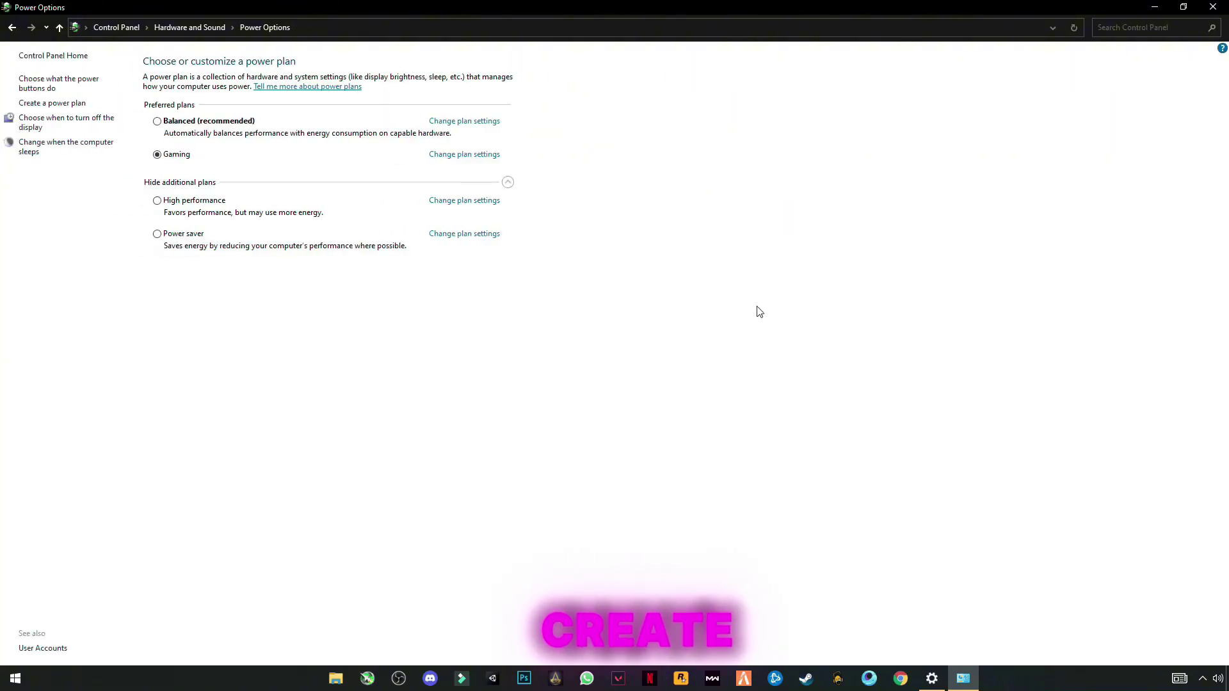
click(1215, 7)
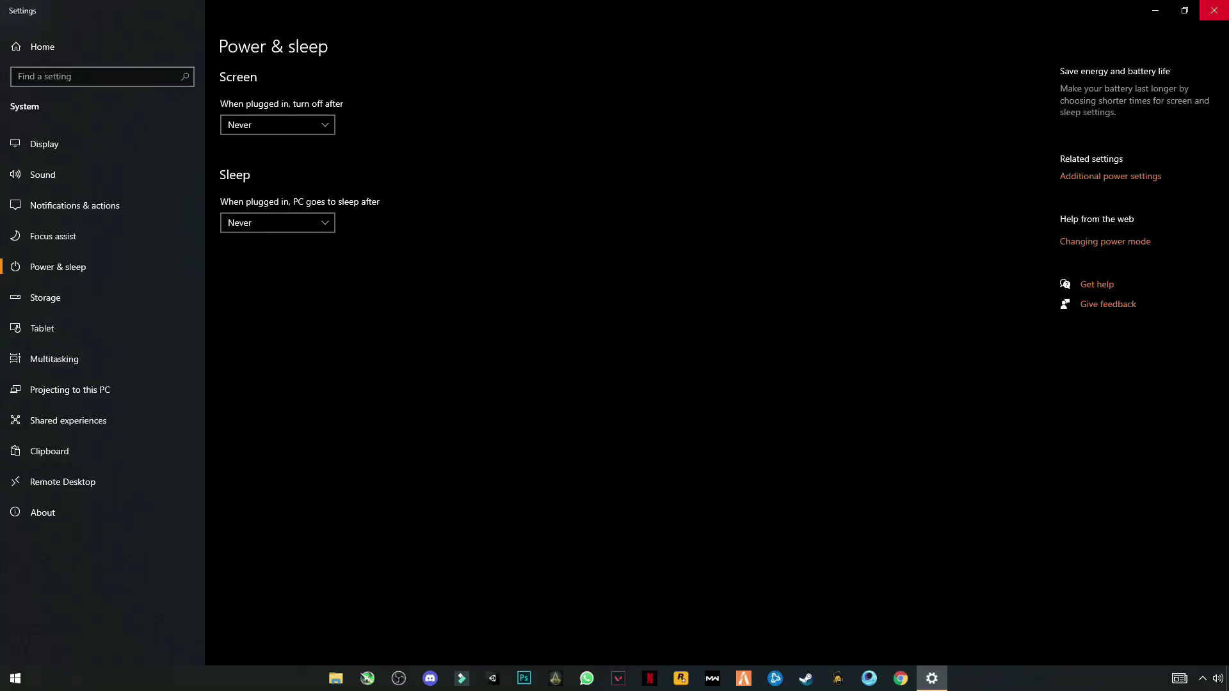
Close Settings and bring up the System properties page from My PC.
click(1216, 10)
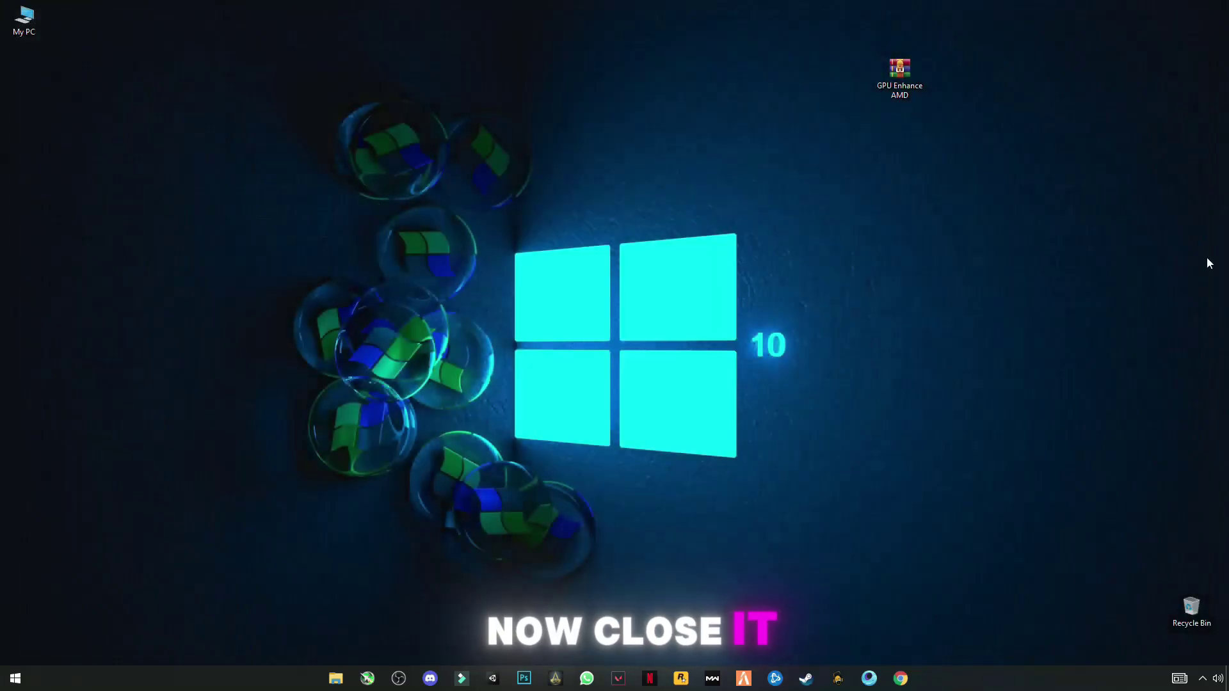
double_click(31, 30)
right_click(344, 376)
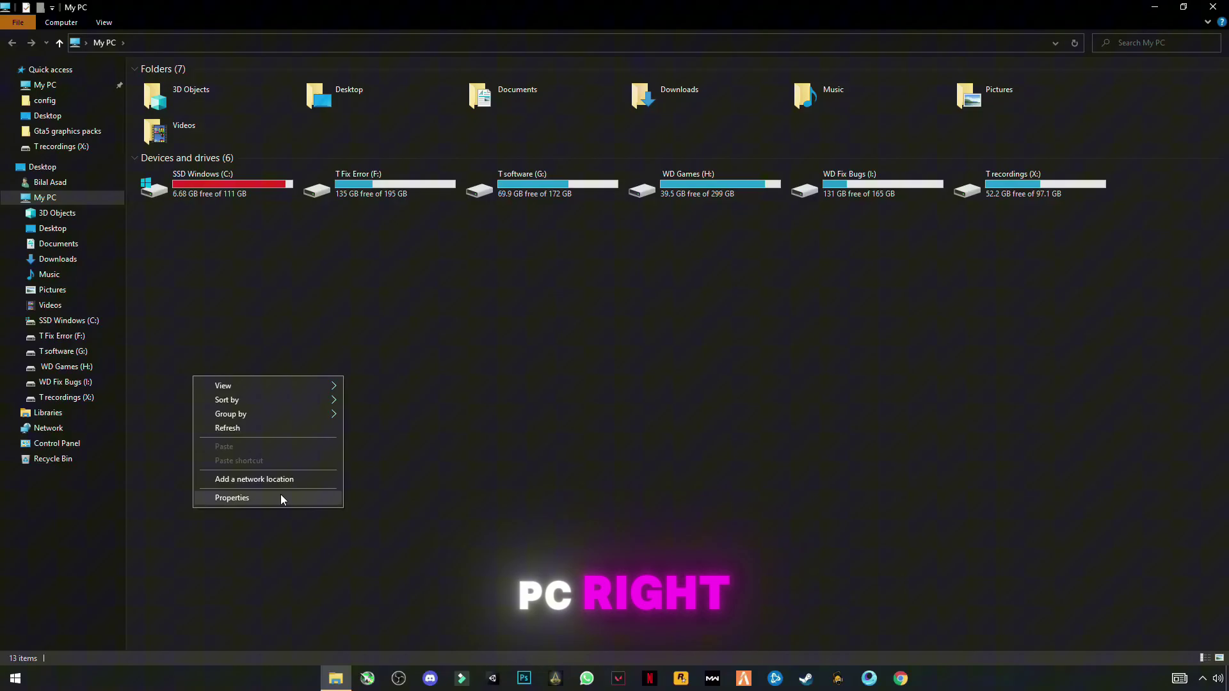
right_click(533, 303)
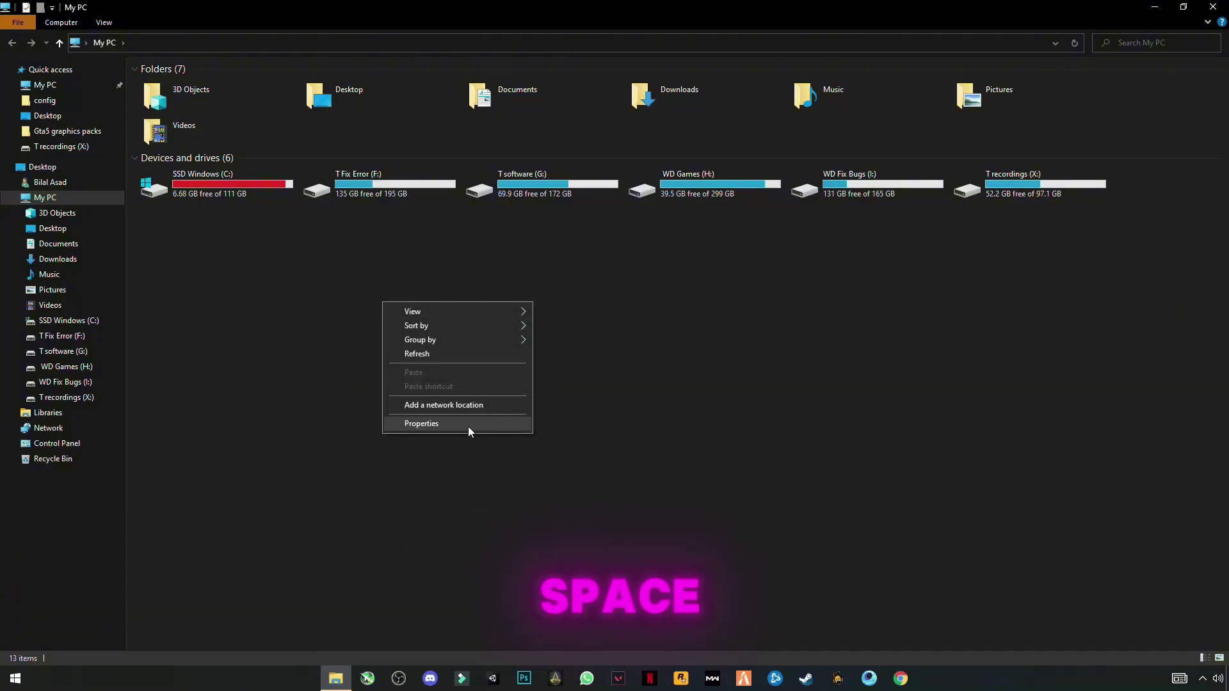
click(448, 426)
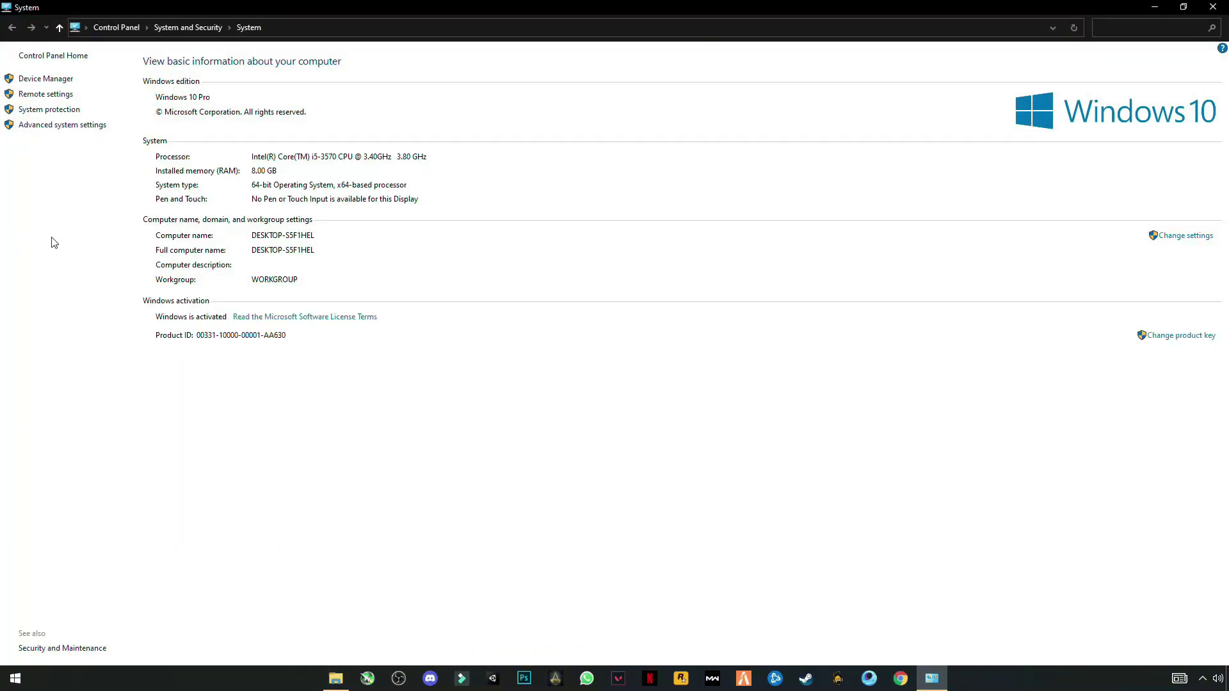
Choose 'Adjust for best performance' in Performance Options, apply it and close the system windows.
click(55, 126)
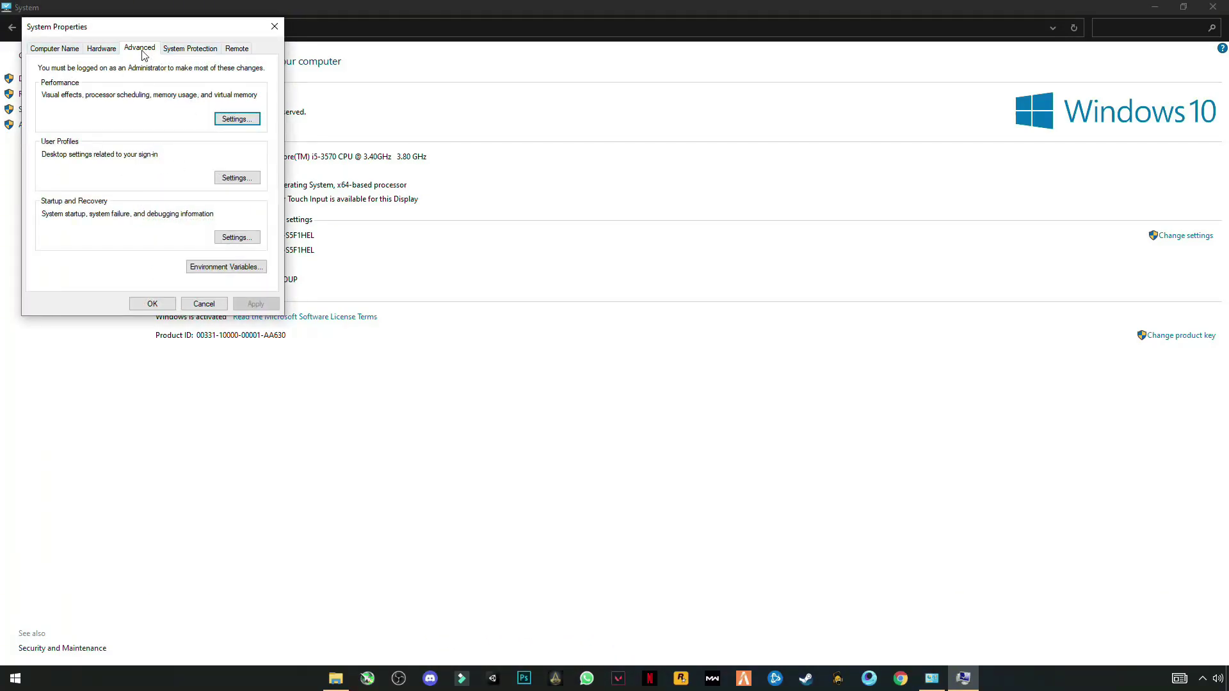
click(230, 120)
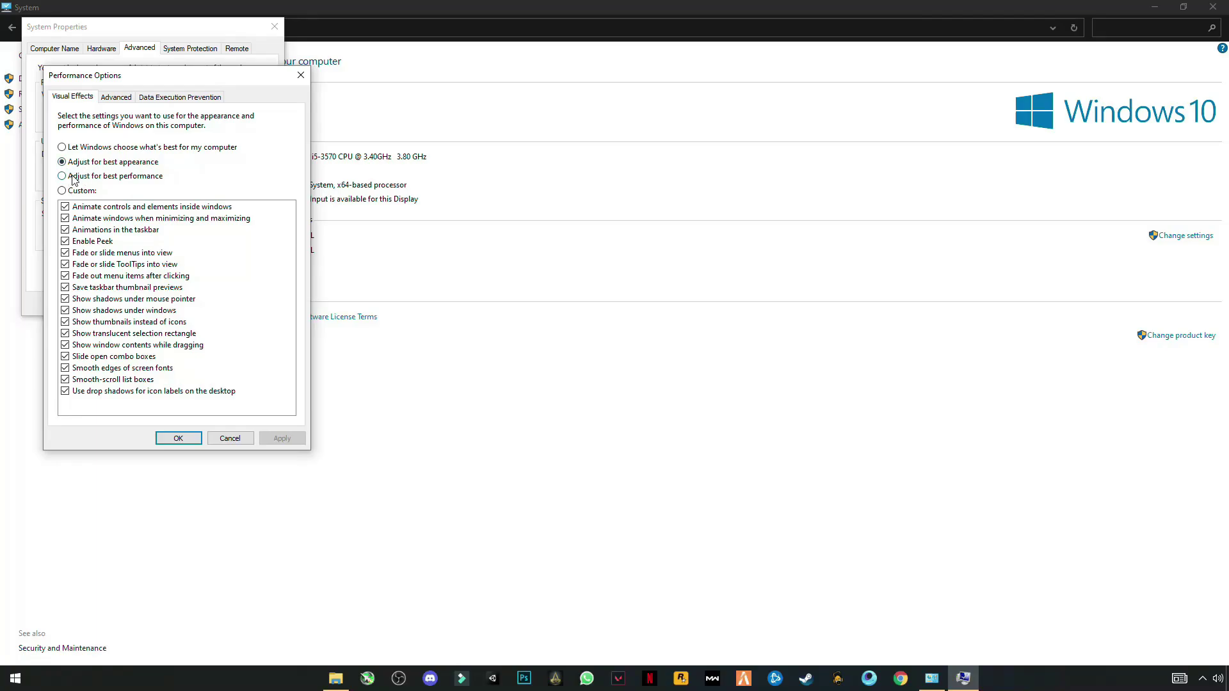
click(63, 175)
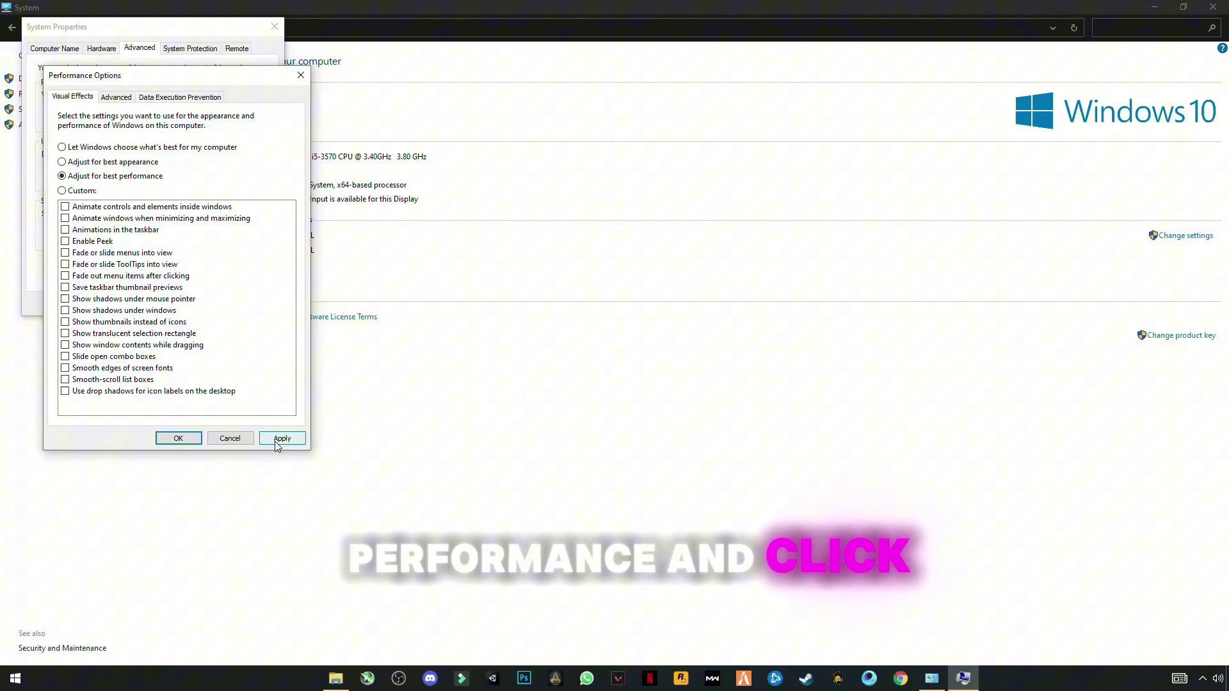
click(276, 440)
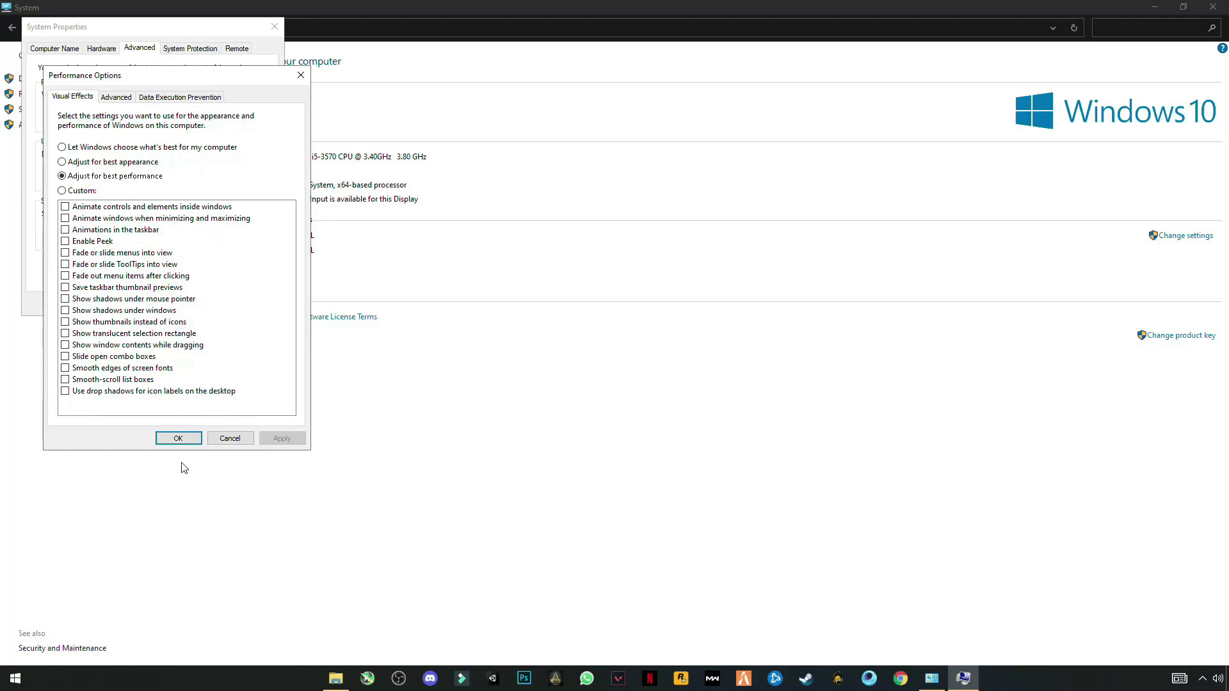
click(177, 439)
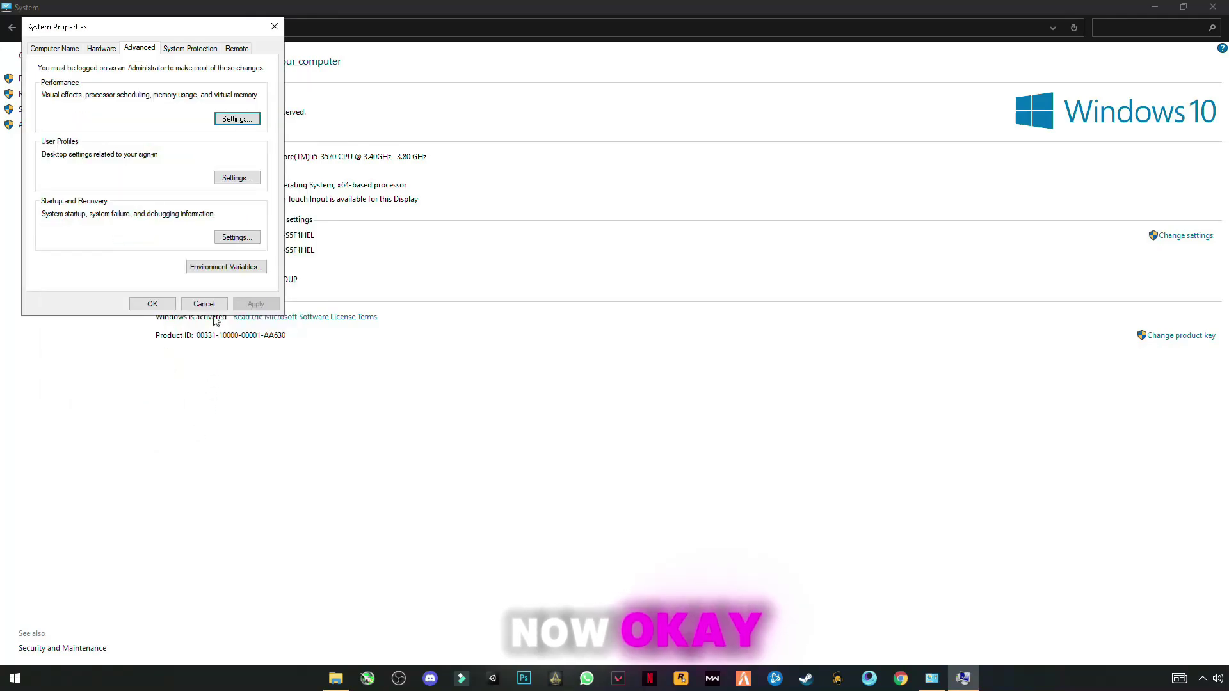
click(151, 304)
click(1212, 7)
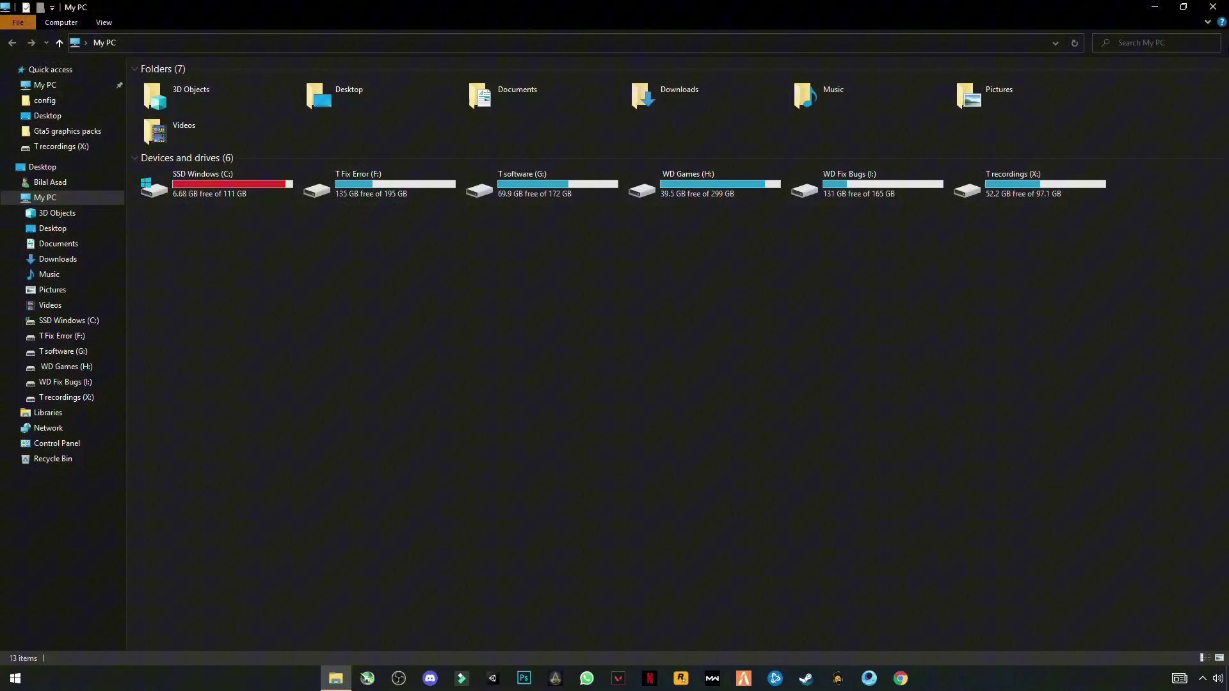
Close My PC and use Run with 'temp' to reach the Windows Temp folder.
key(alt+F4)
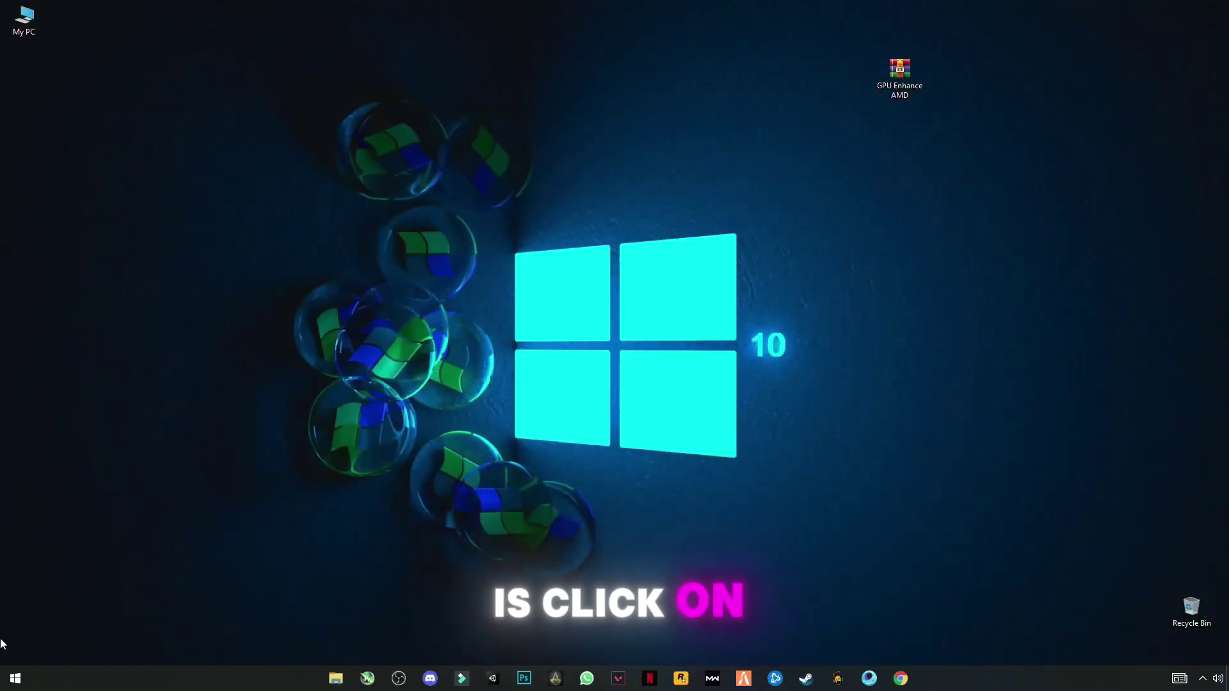
click(16, 678)
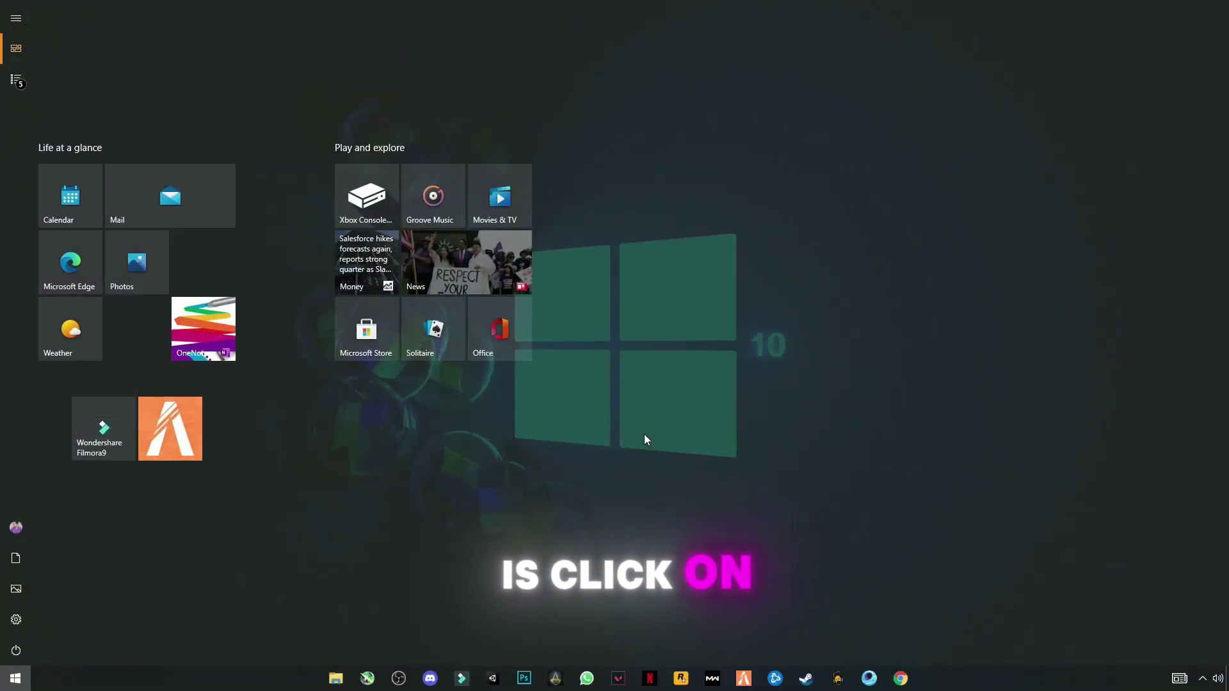
text(ru)
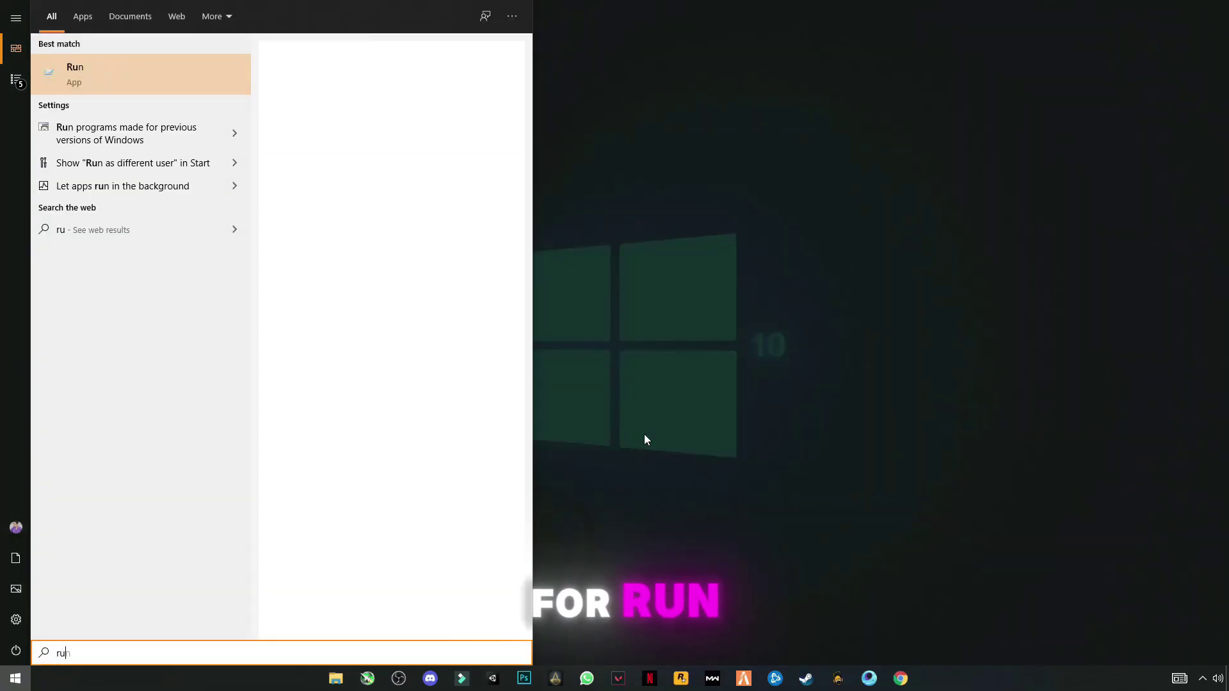
text(n)
key(Return)
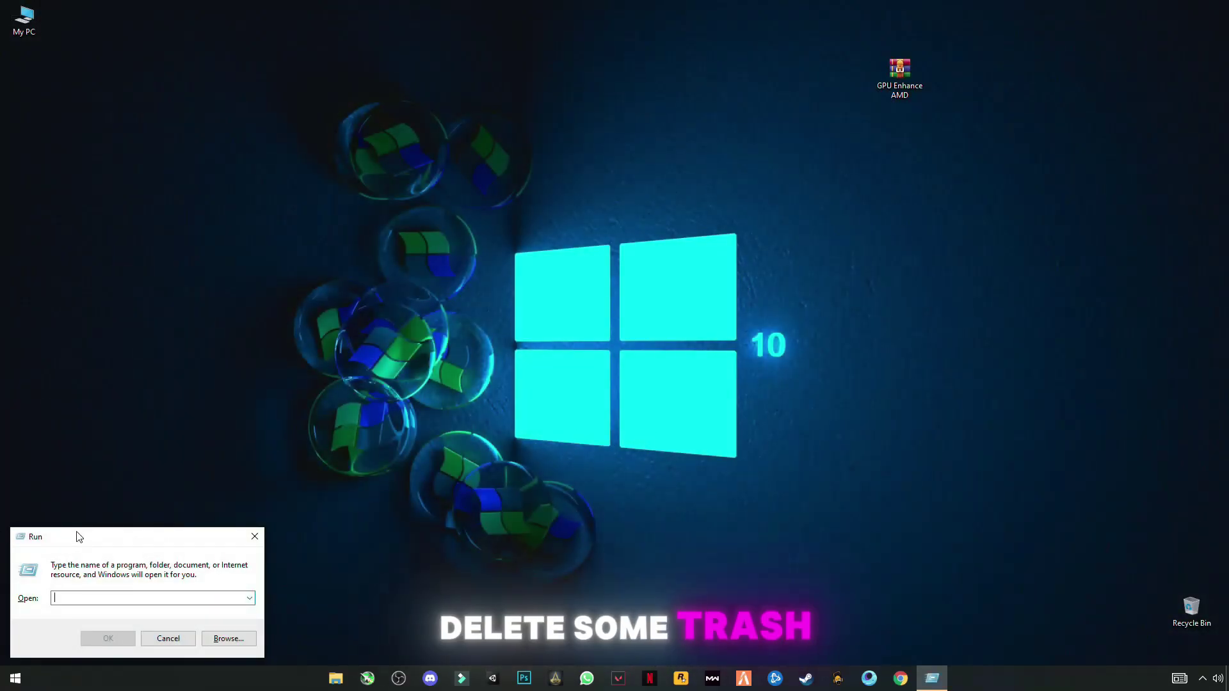
drag(77, 535, 117, 464)
text(tem)
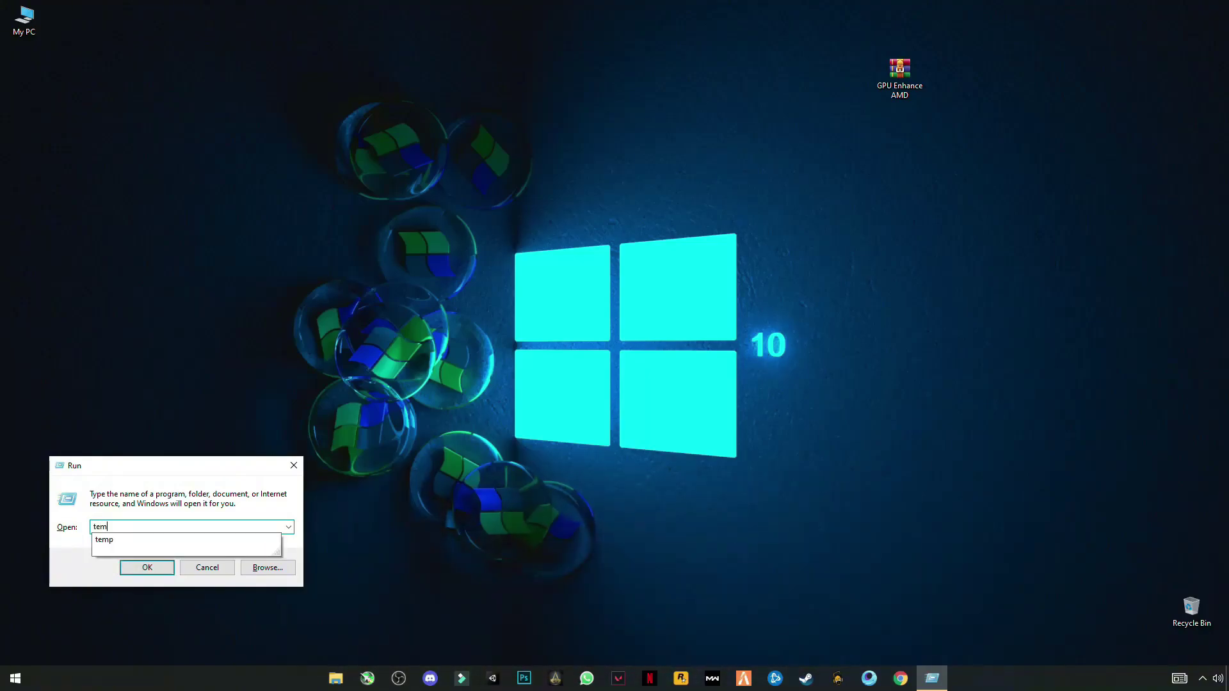
text(p)
key(Return)
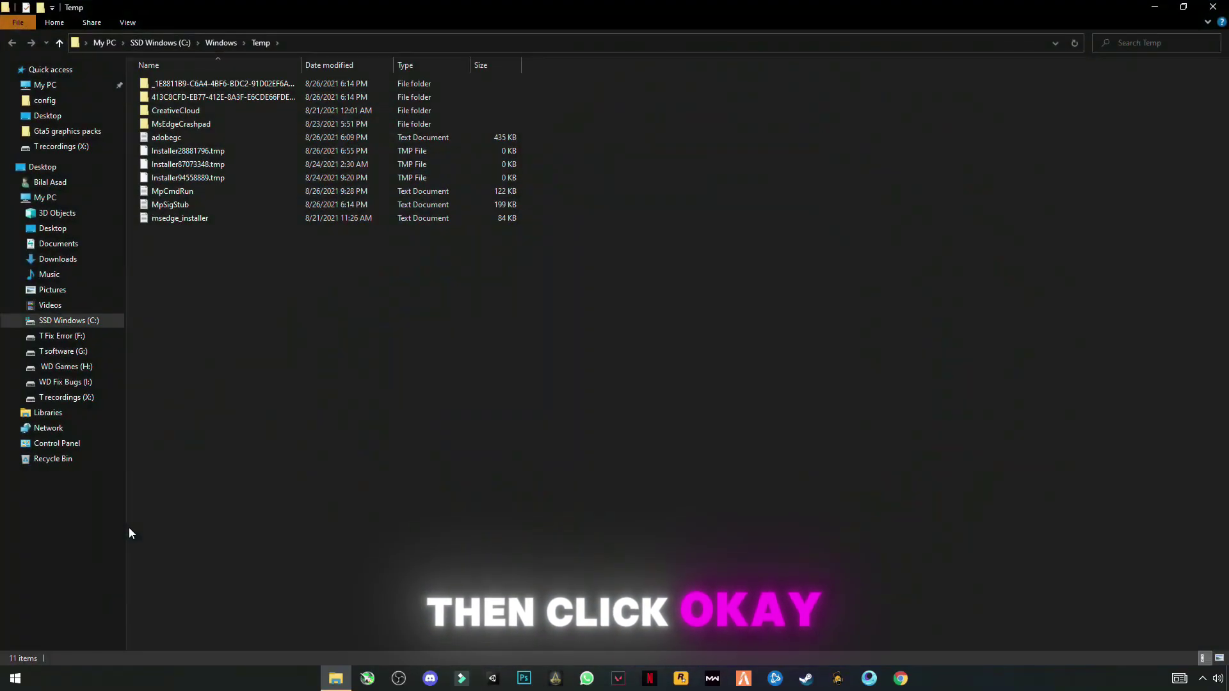
Delete all items in the Windows Temp folder, skipping the two in-use files.
drag(214, 337, 205, 68)
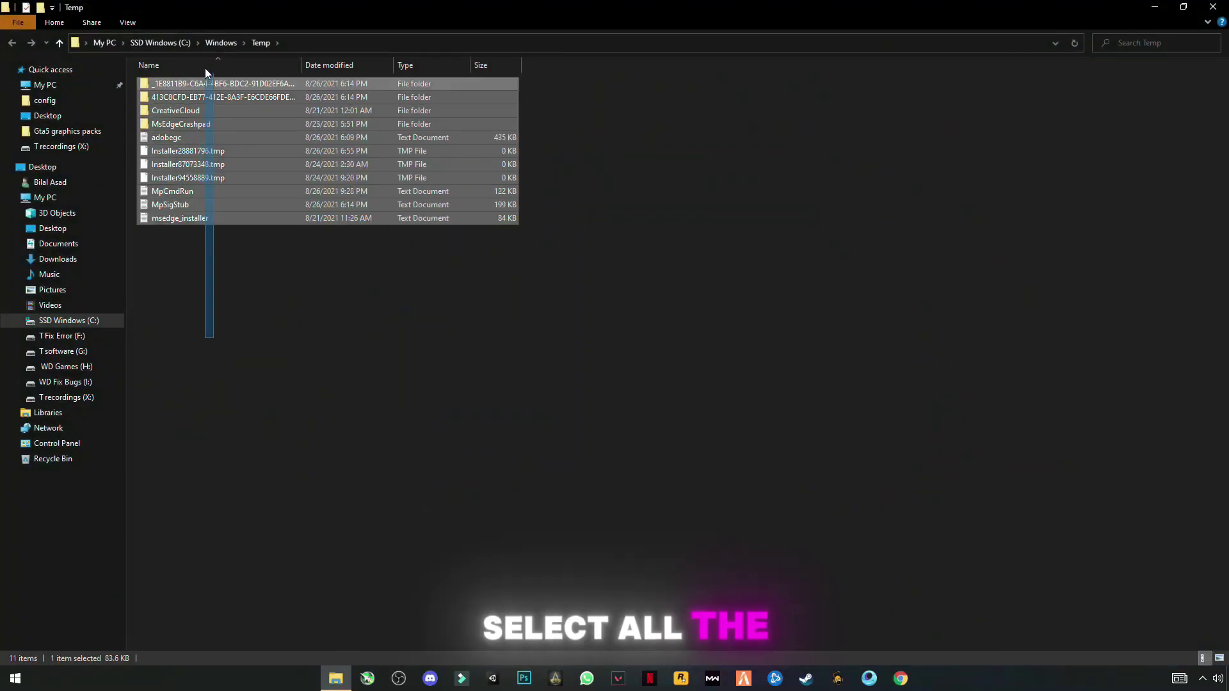
right_click(251, 128)
click(102, 318)
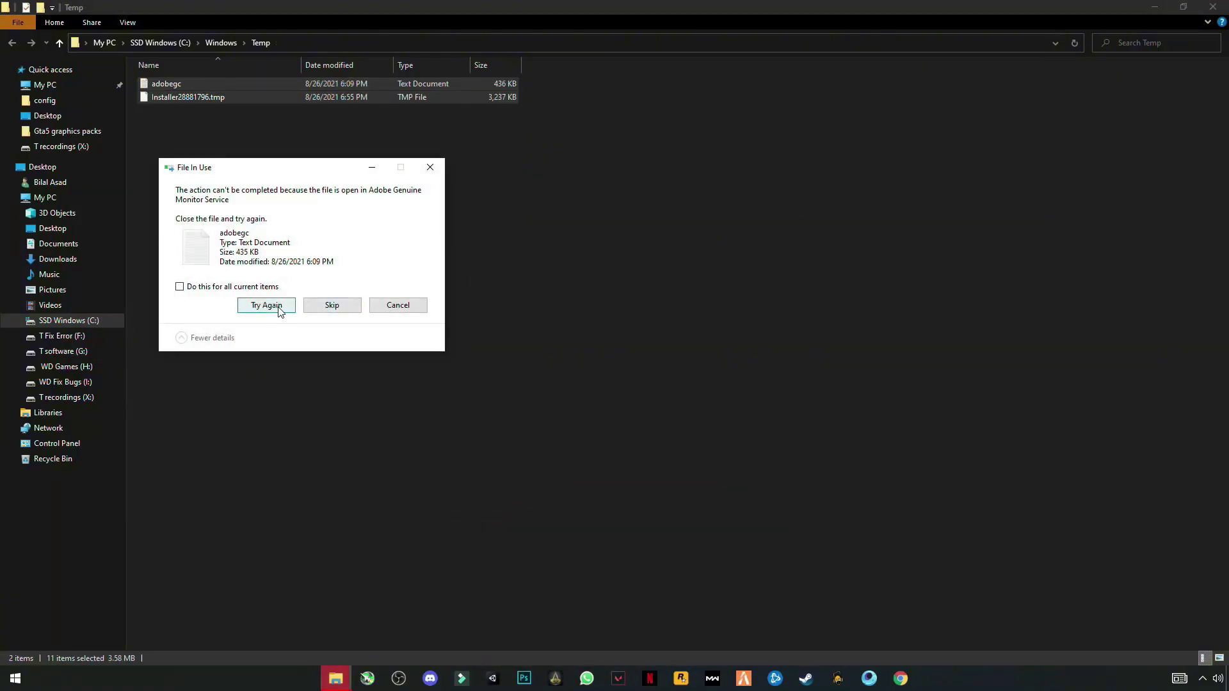
click(320, 308)
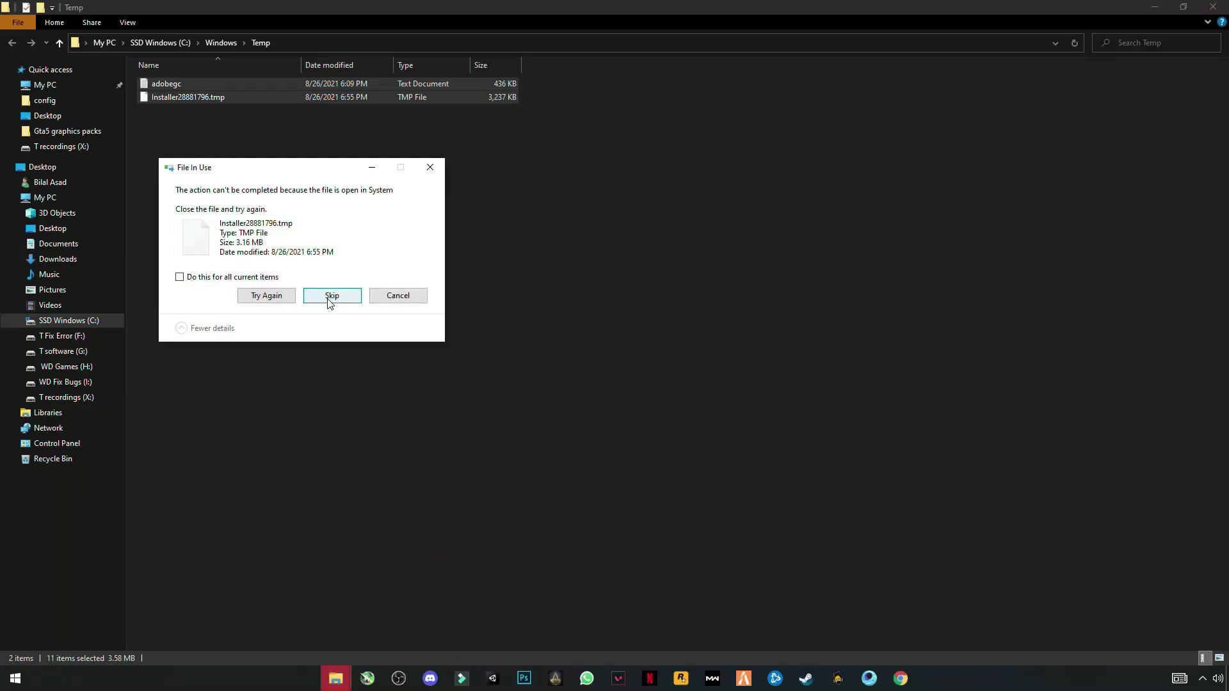
click(329, 298)
Close the Temp window and use Run with '%temp%' to reach the user's Temp folder.
click(1213, 7)
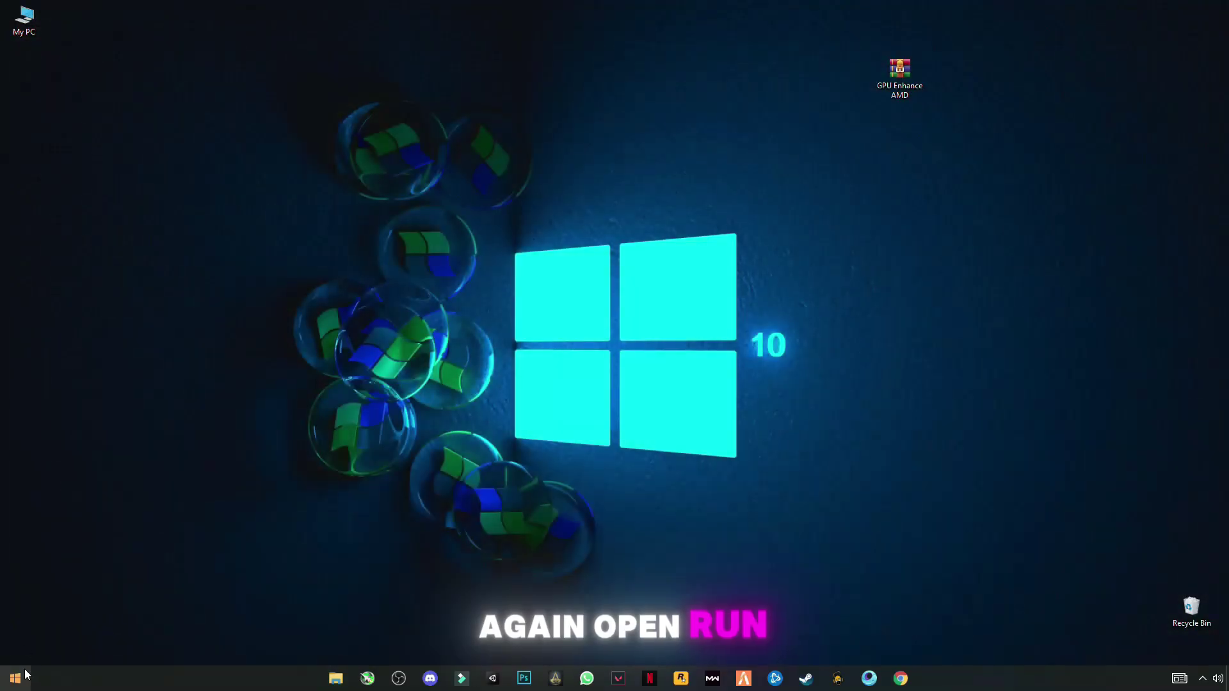
click(15, 678)
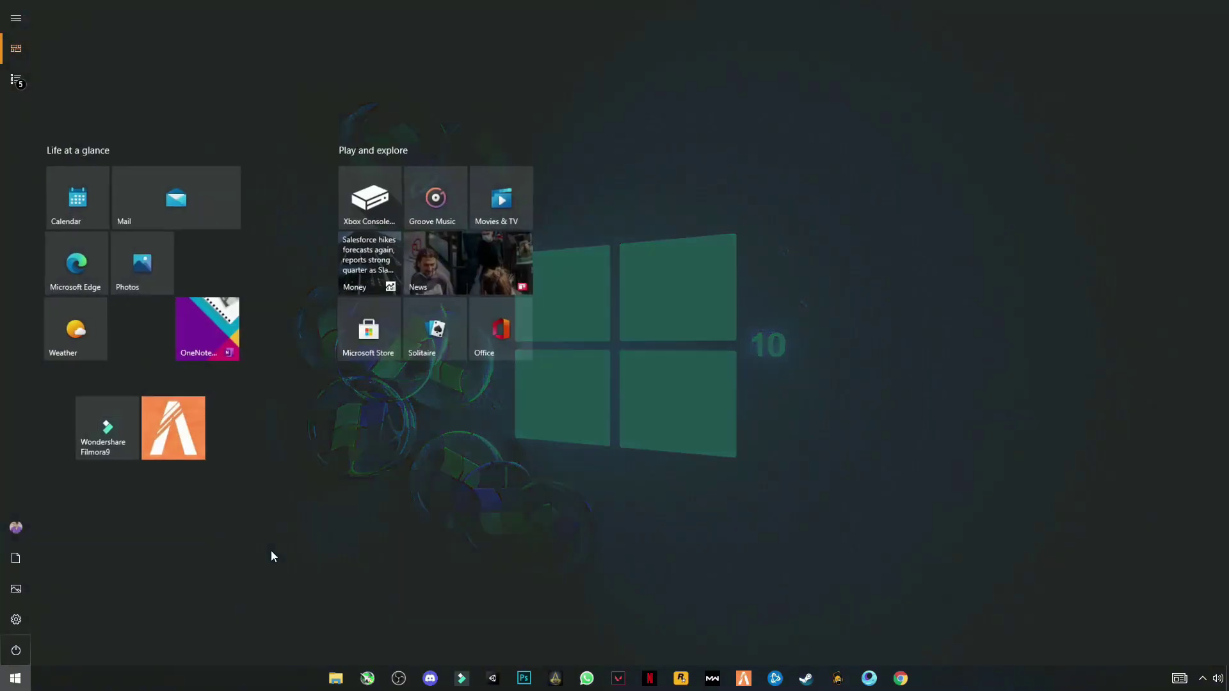
text(r)
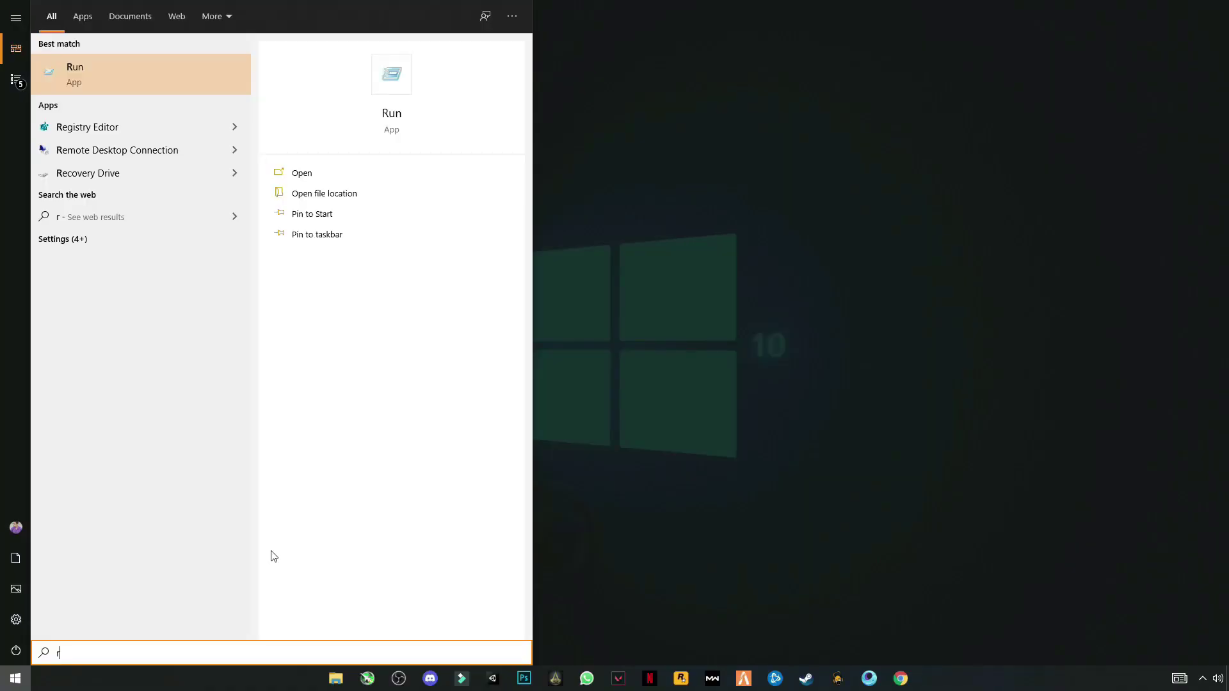
key(Return)
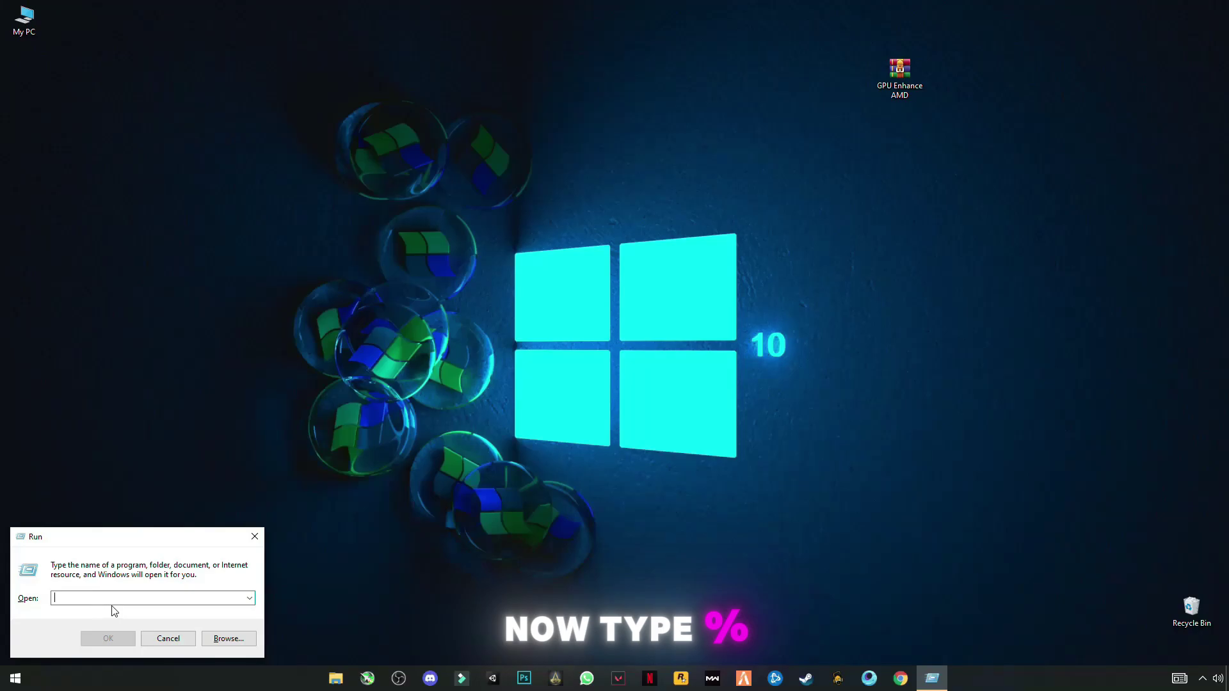
text(%)
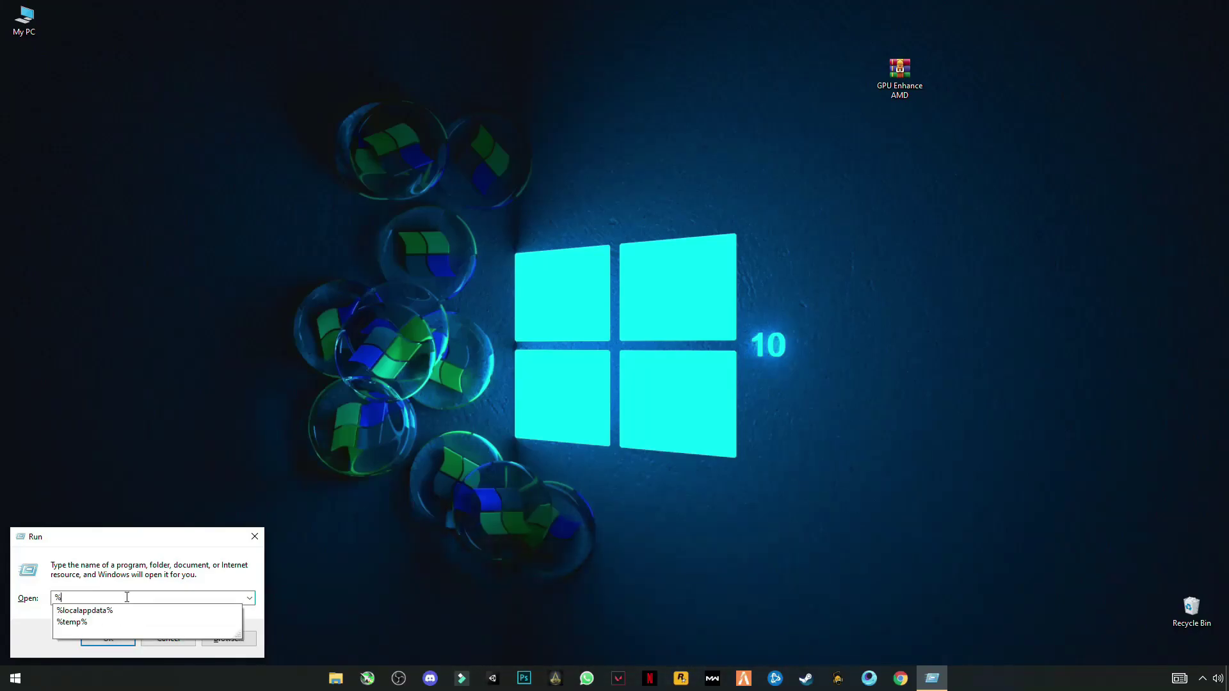
text(tem)
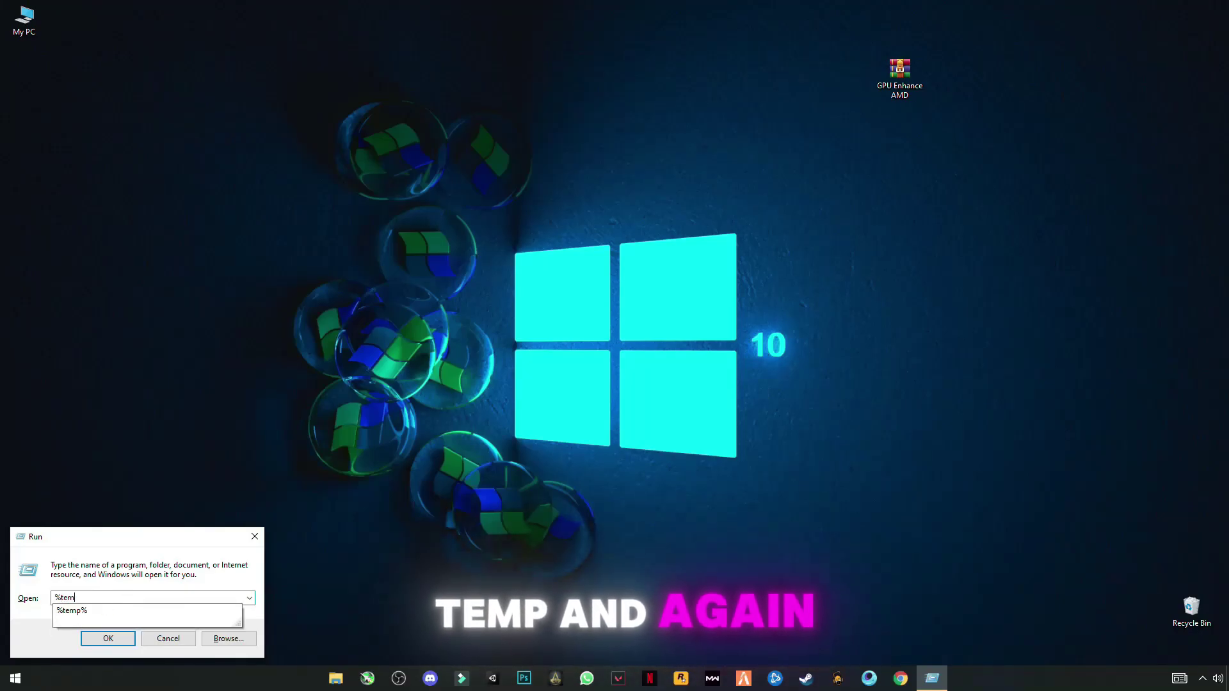
text(p)
text(%)
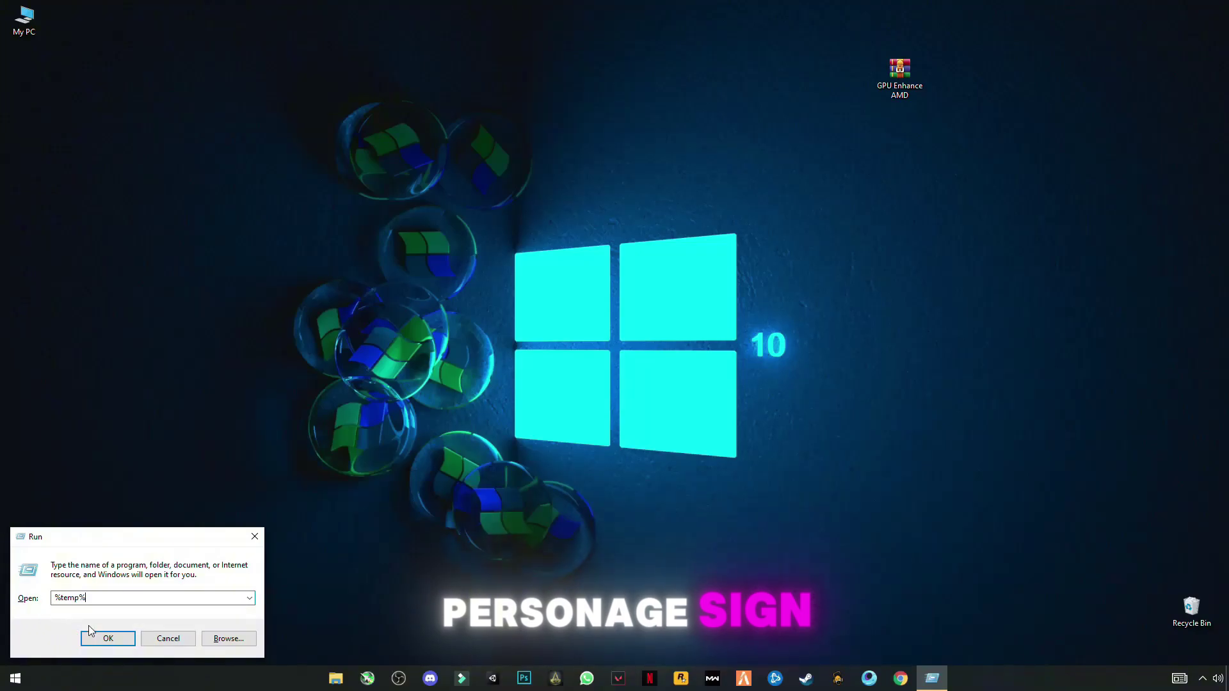
click(108, 639)
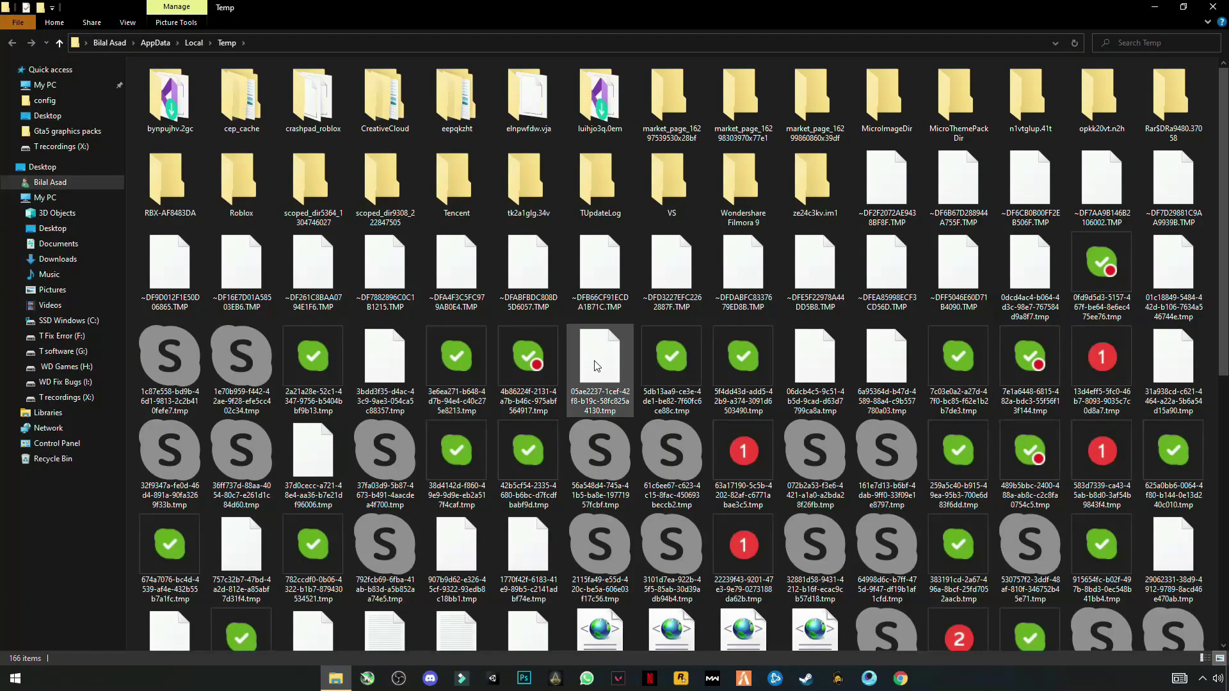
Delete all files in the Temp folder, skipping the in-use and missing ones.
click(595, 365)
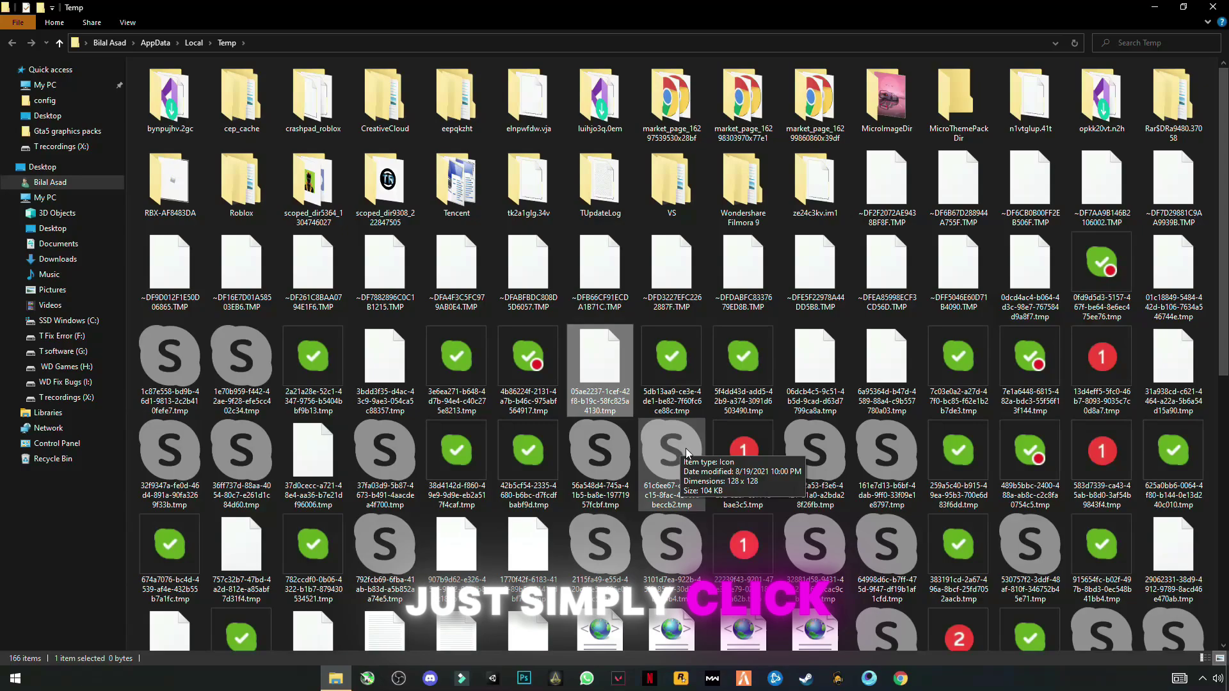
key(ctrl+a)
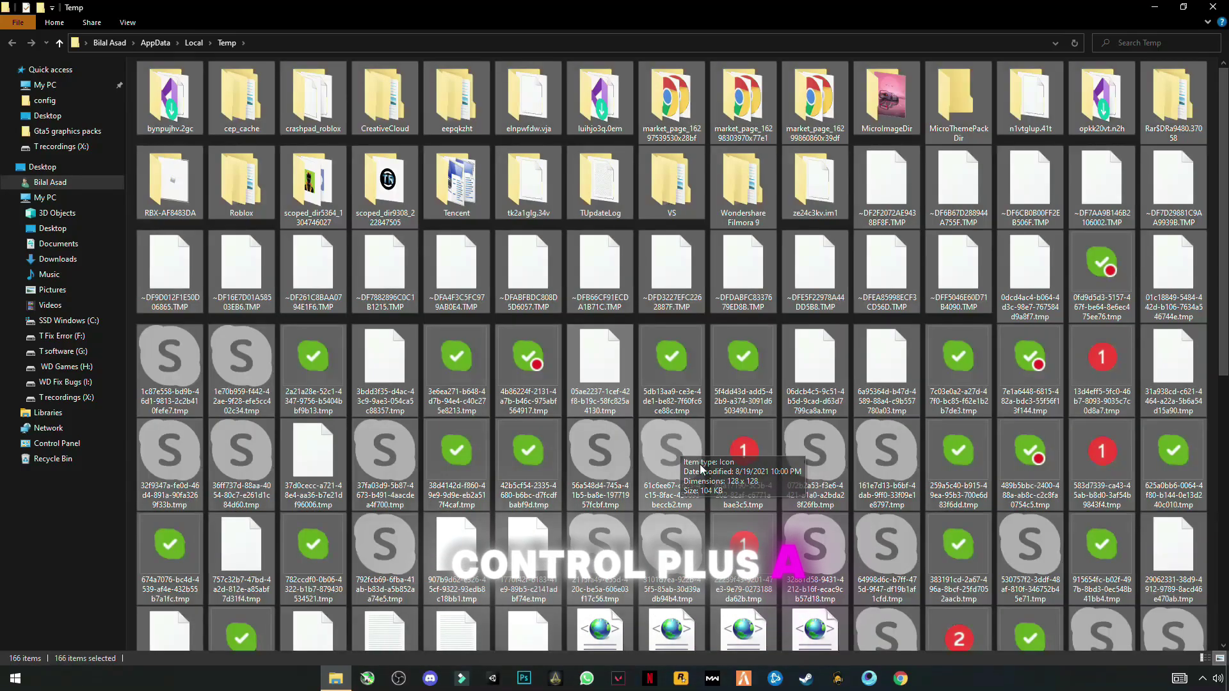
right_click(276, 278)
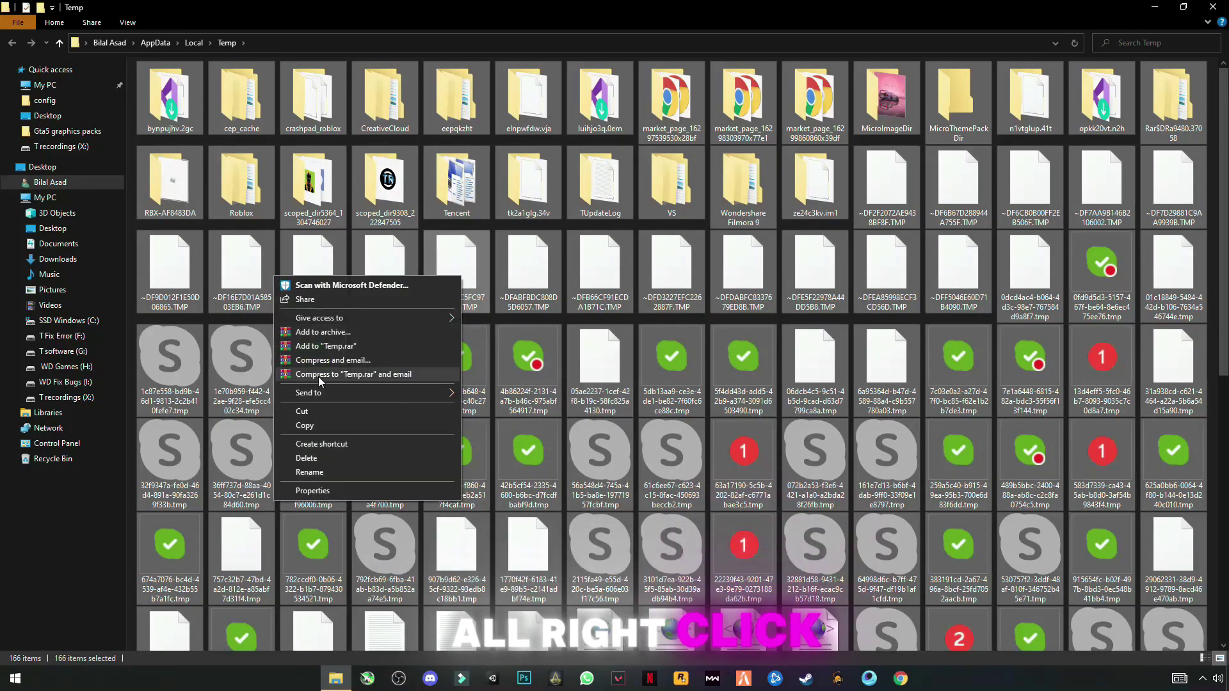
click(324, 452)
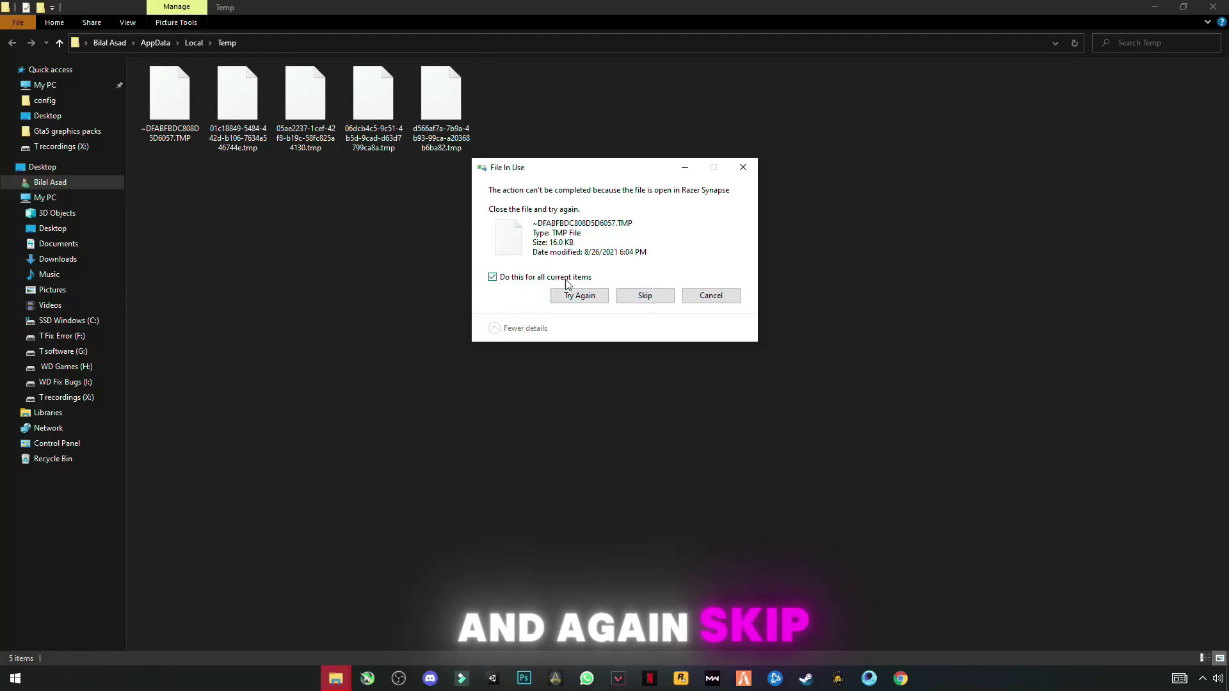
click(645, 296)
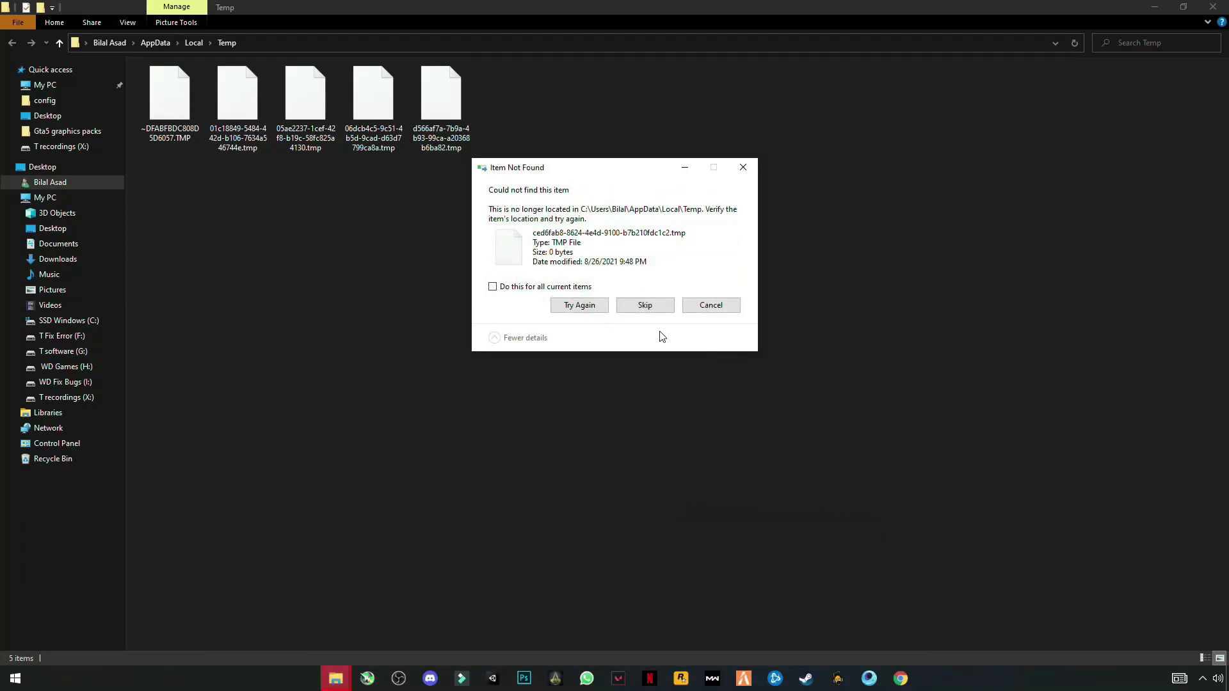
click(646, 307)
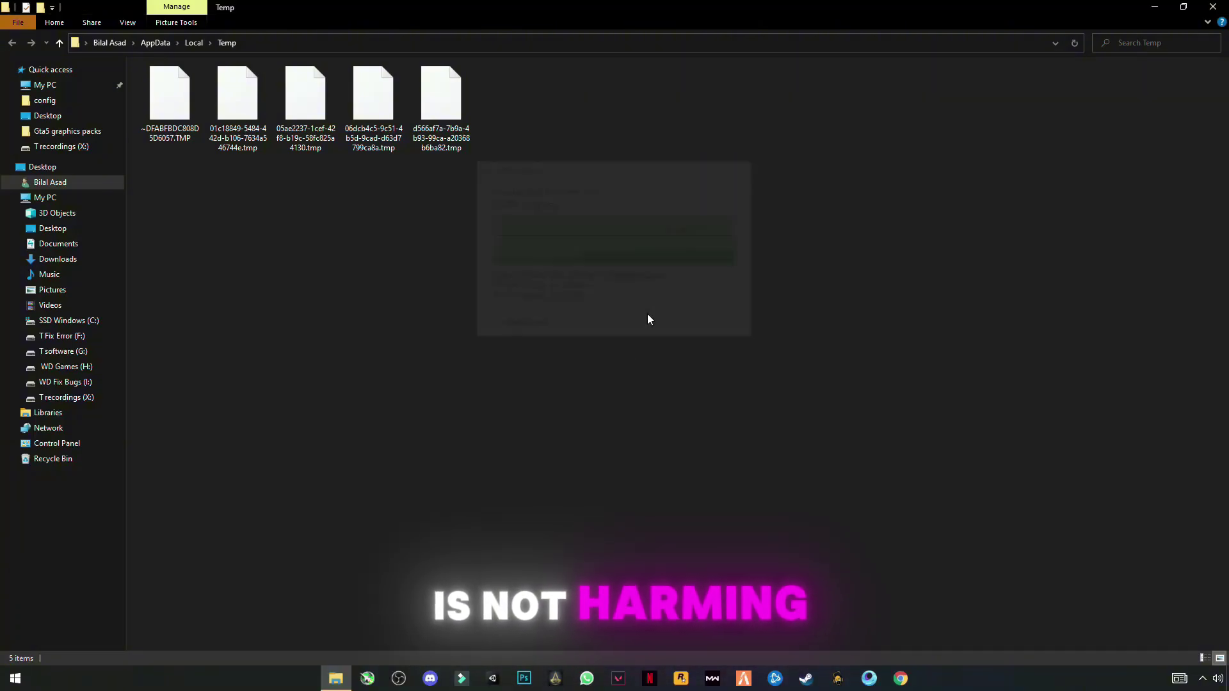
Close the Temp window and launch the Prefetch folder through Run.
click(1212, 7)
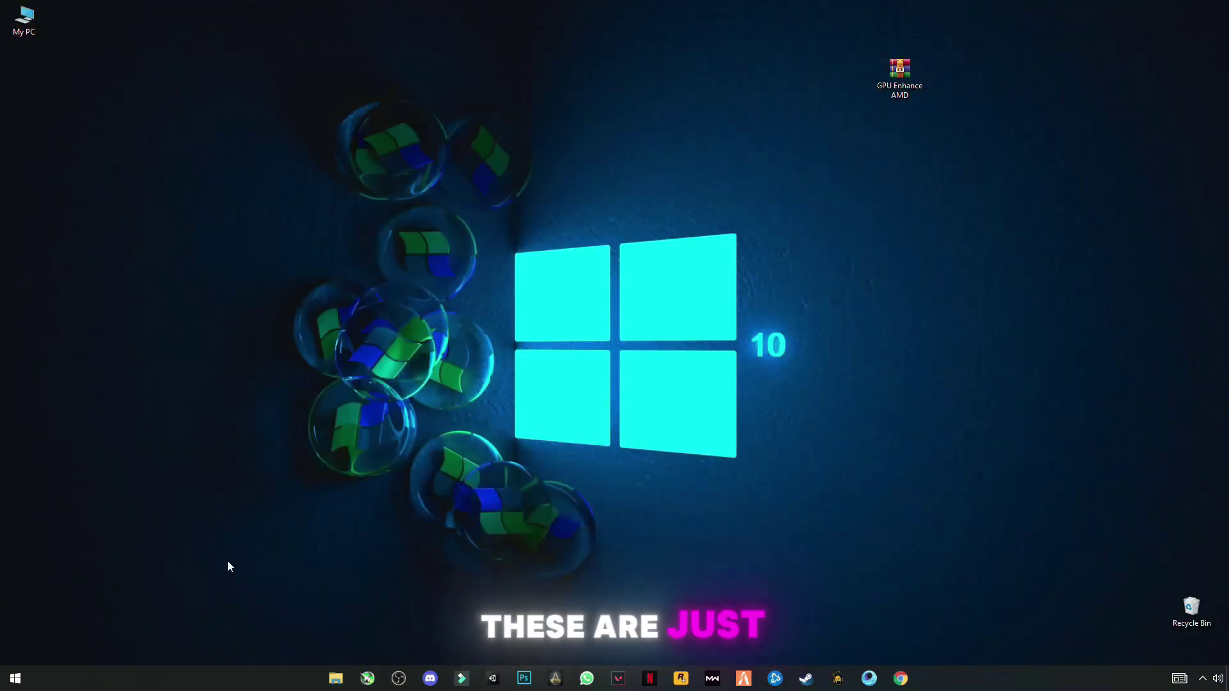
click(18, 680)
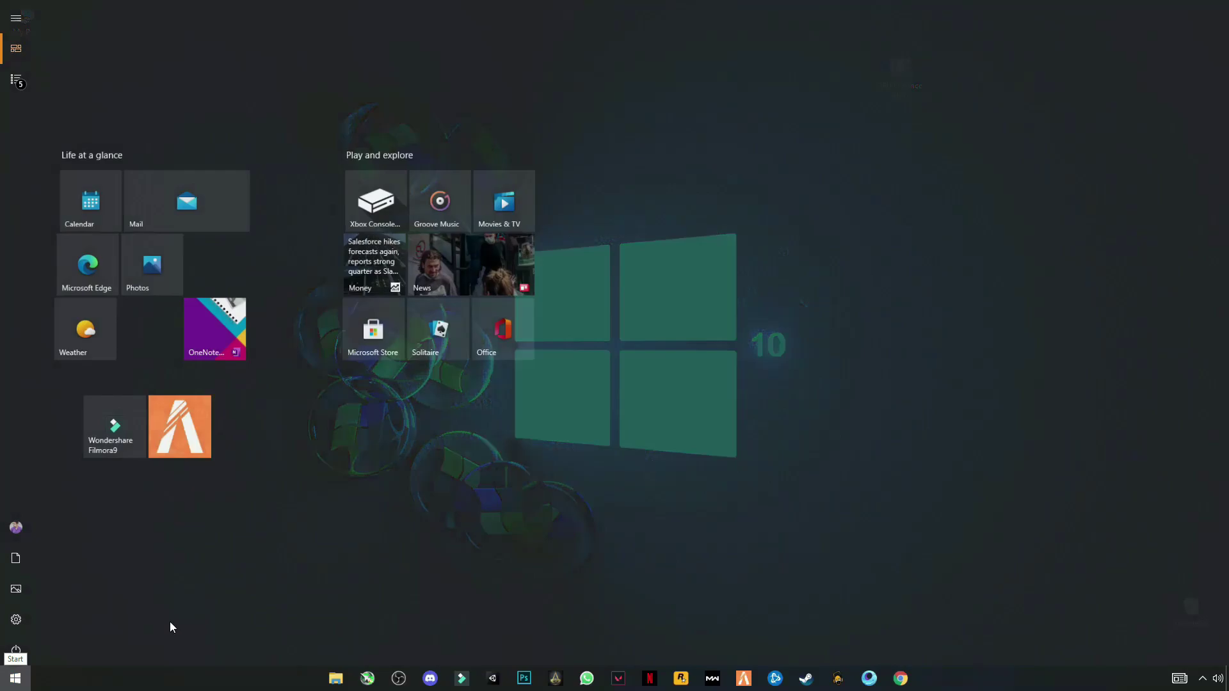
text(r)
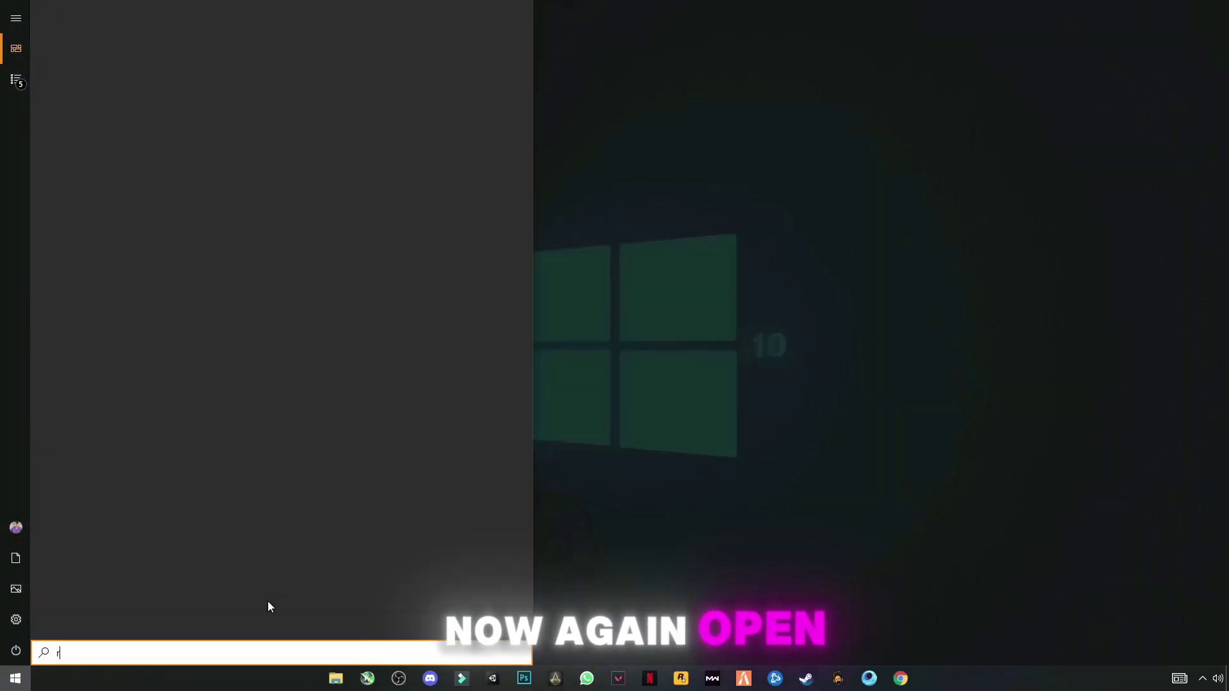
text(un)
key(Return)
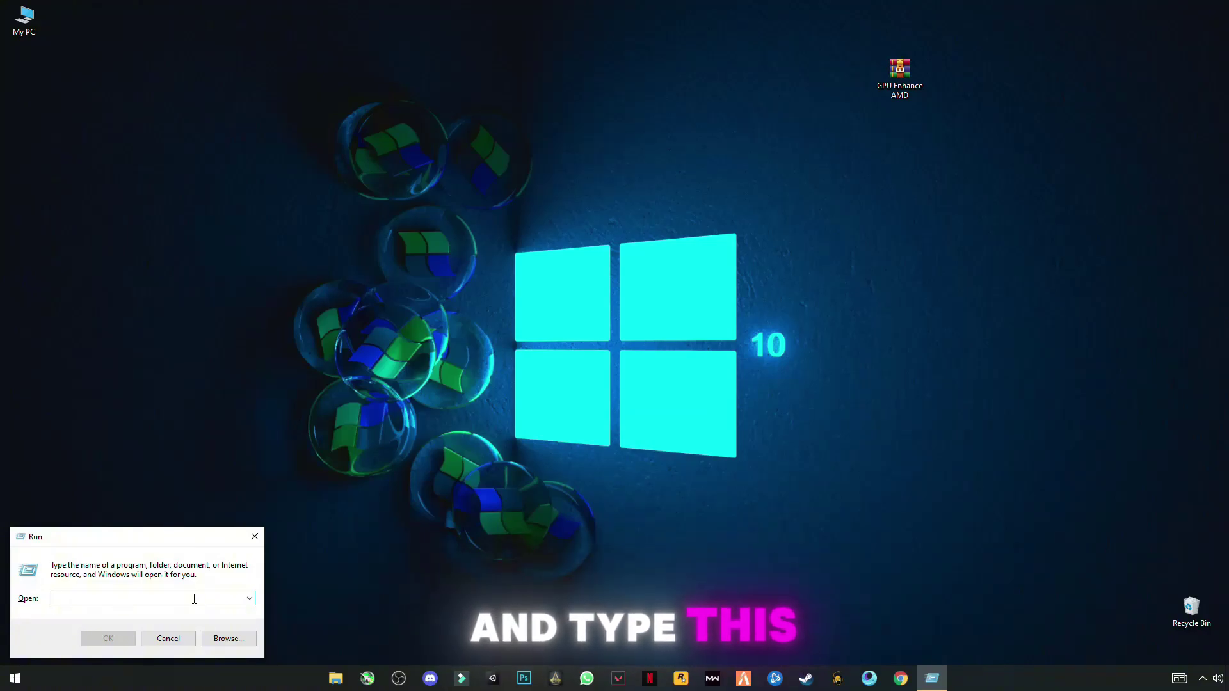
text(p)
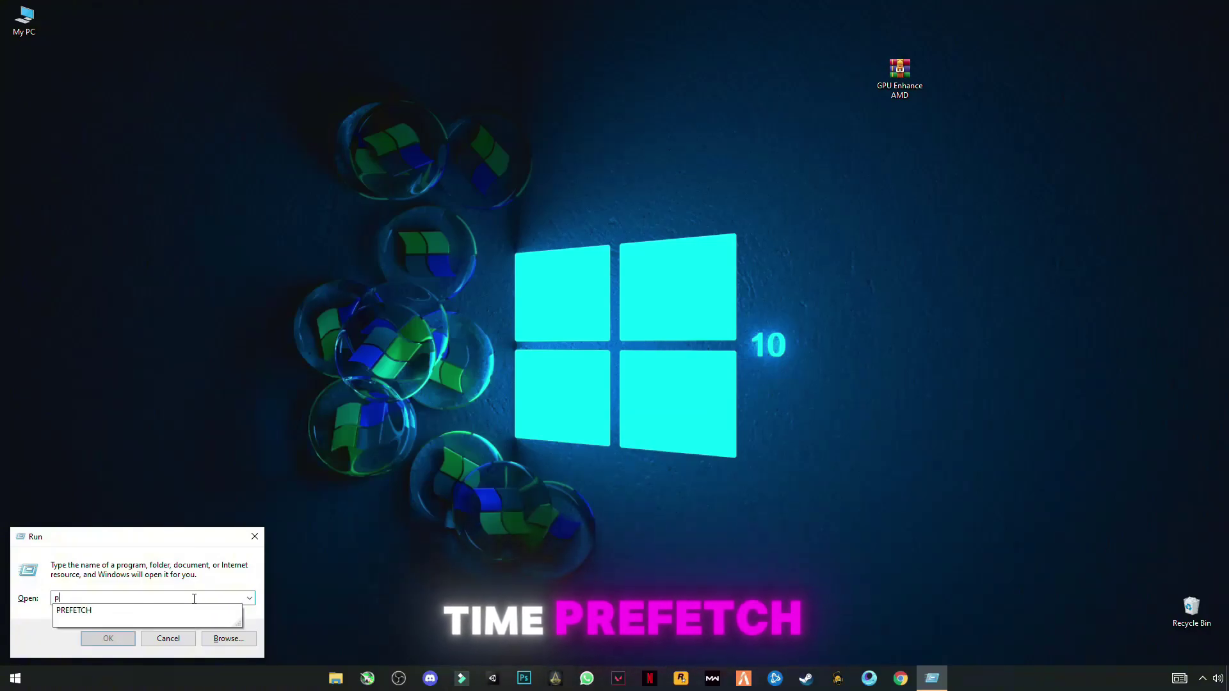
text(refetch)
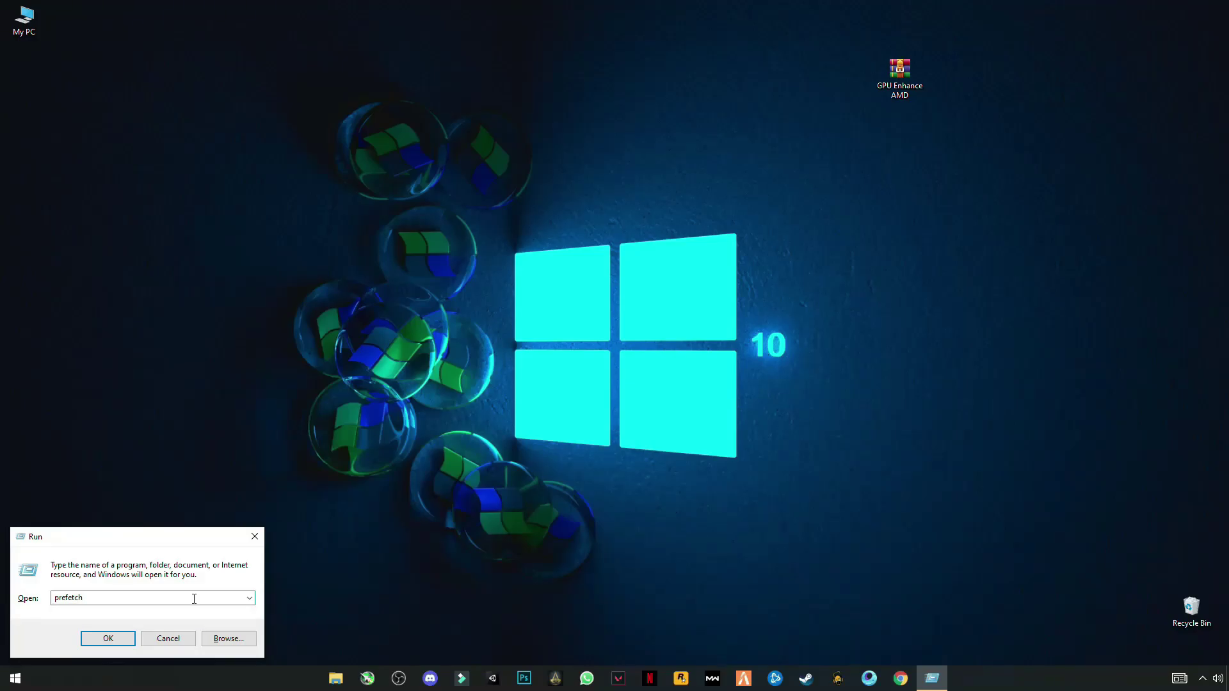
key(Return)
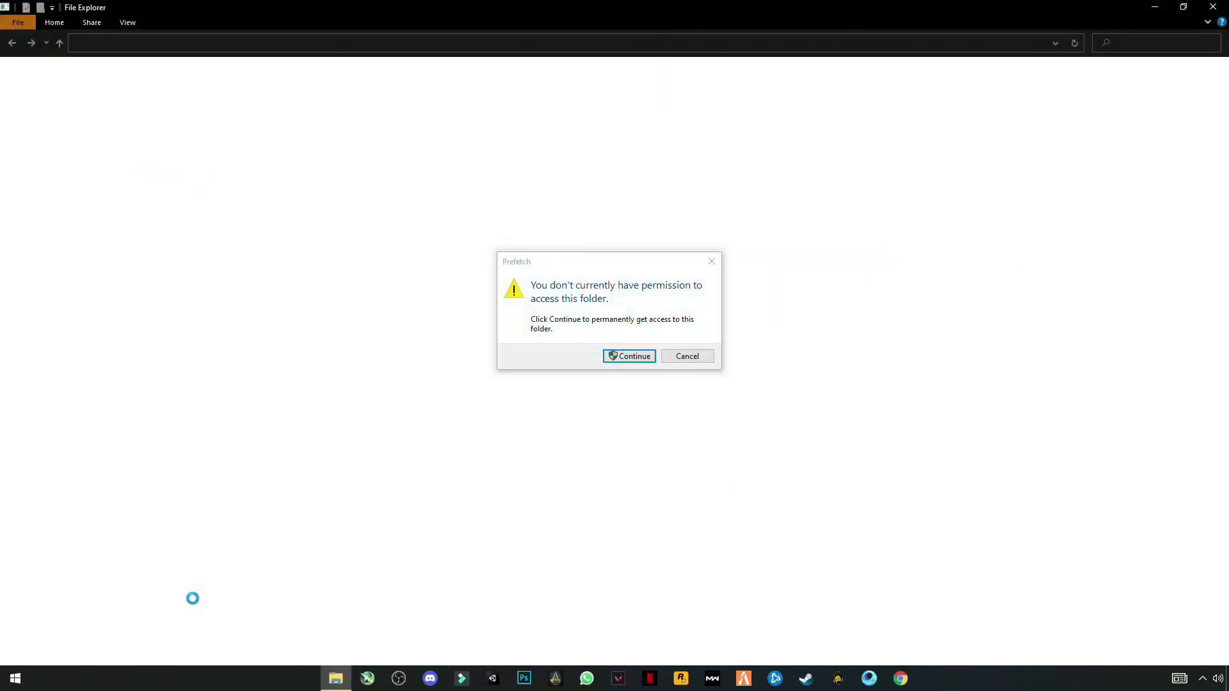
Grant access to Prefetch and delete all 165 files inside it.
click(635, 357)
click(306, 279)
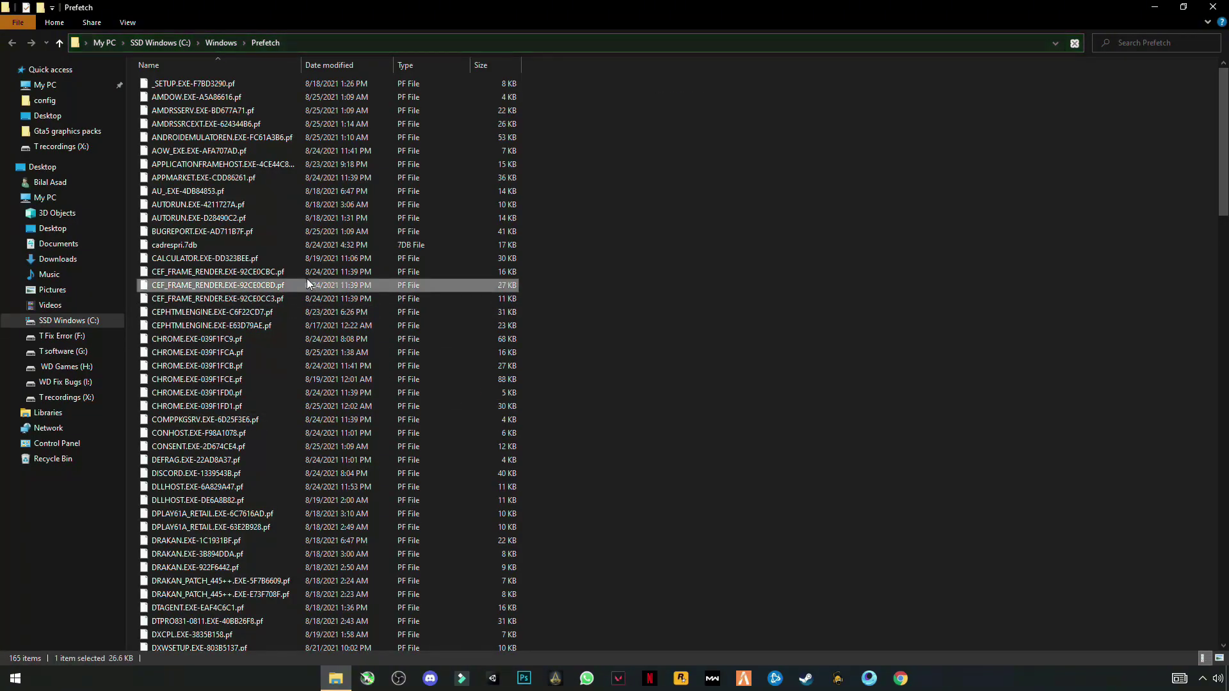
key(ctrl+a)
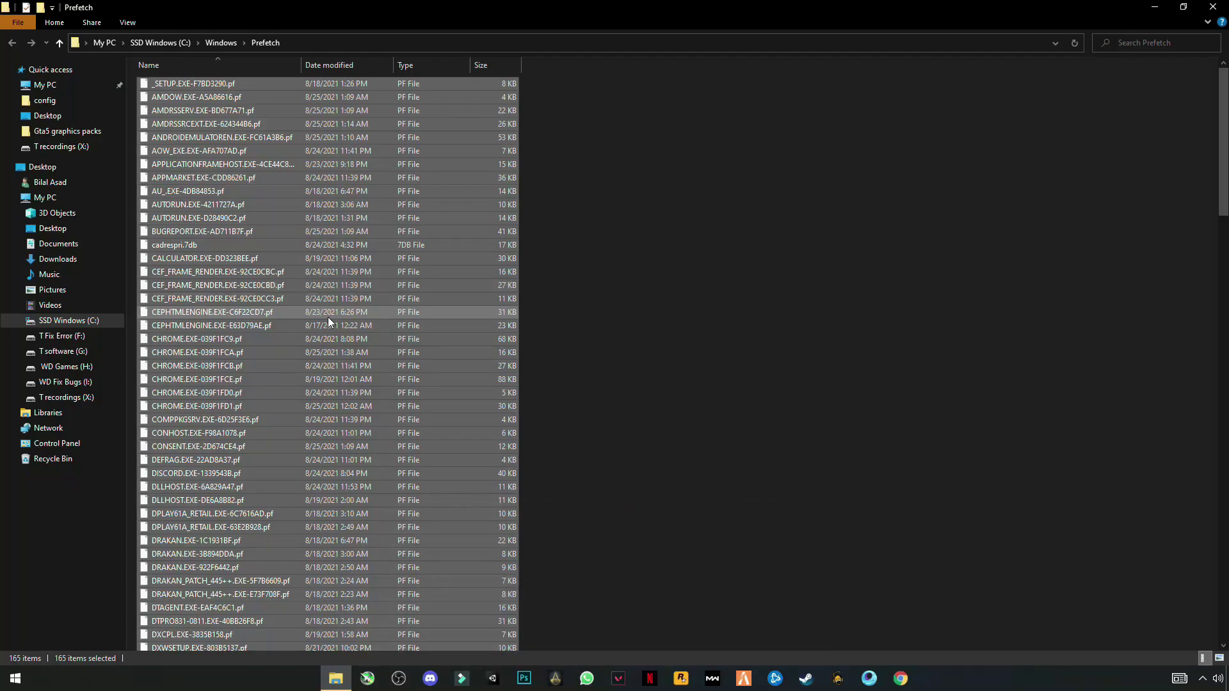
right_click(327, 317)
click(174, 481)
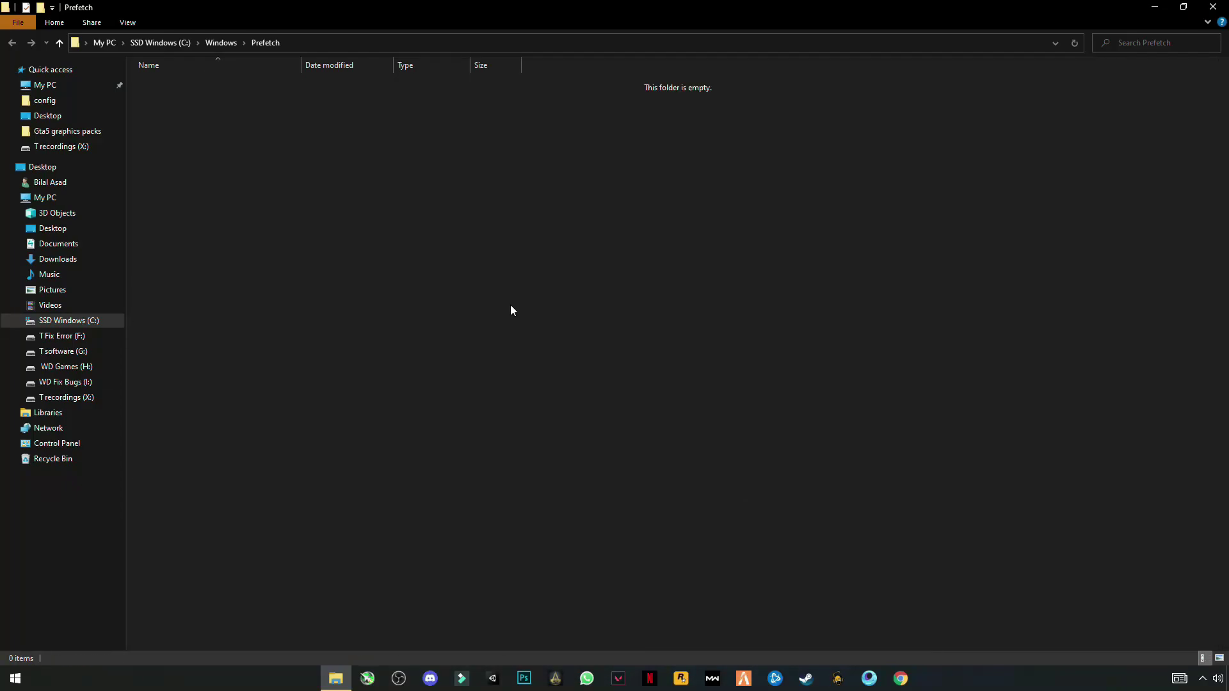
Extract the GPU Enhance AMD archive here and place the .reg file lower on the desktop.
click(1213, 6)
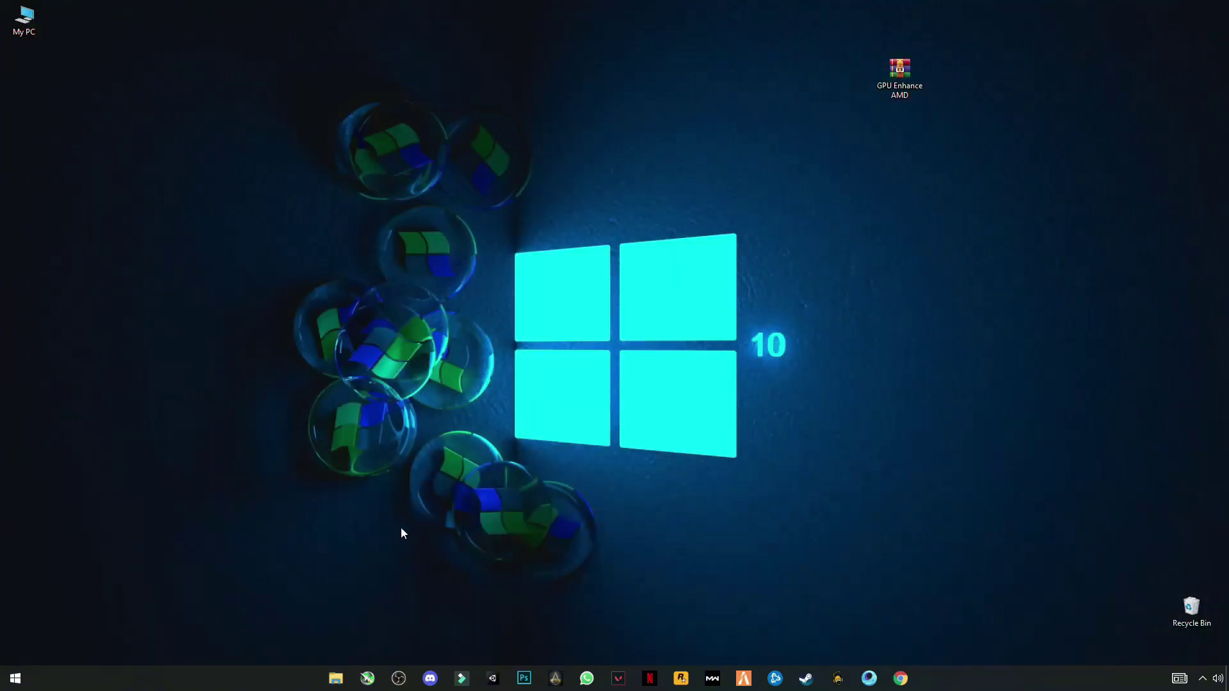
mouse_move(1067, 20)
mouse_down()
mouse_move(779, 132)
mouse_move(934, 141)
mouse_up()
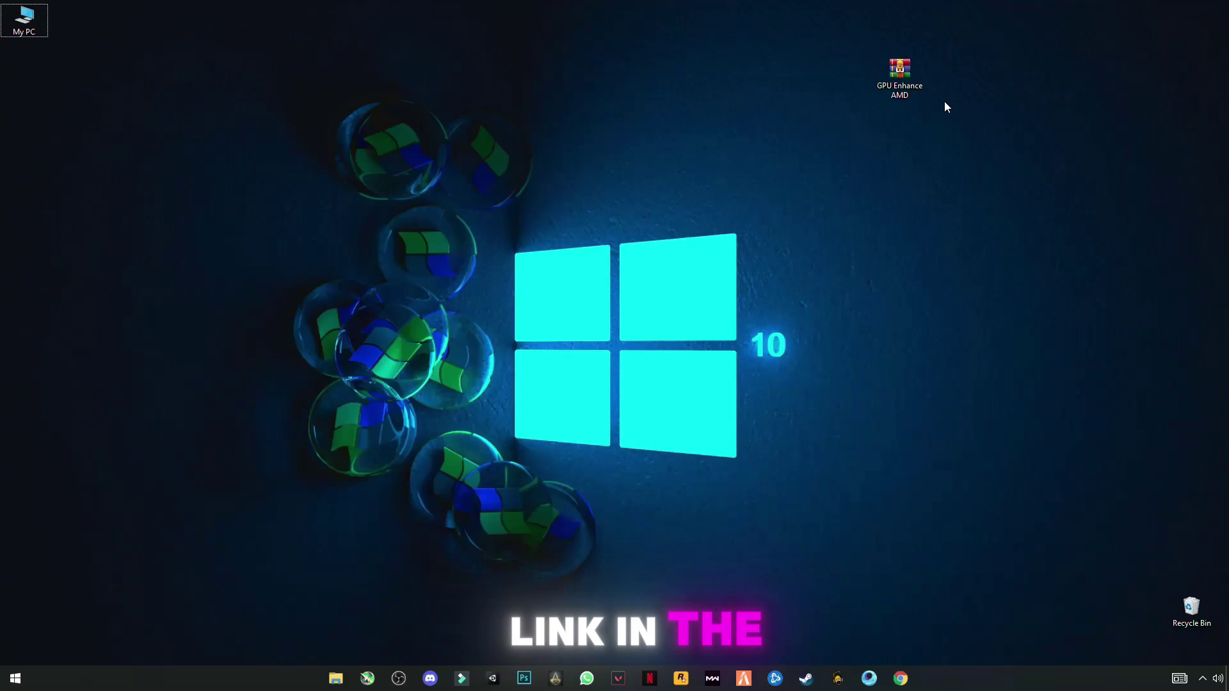
click(902, 77)
right_click(902, 76)
click(791, 145)
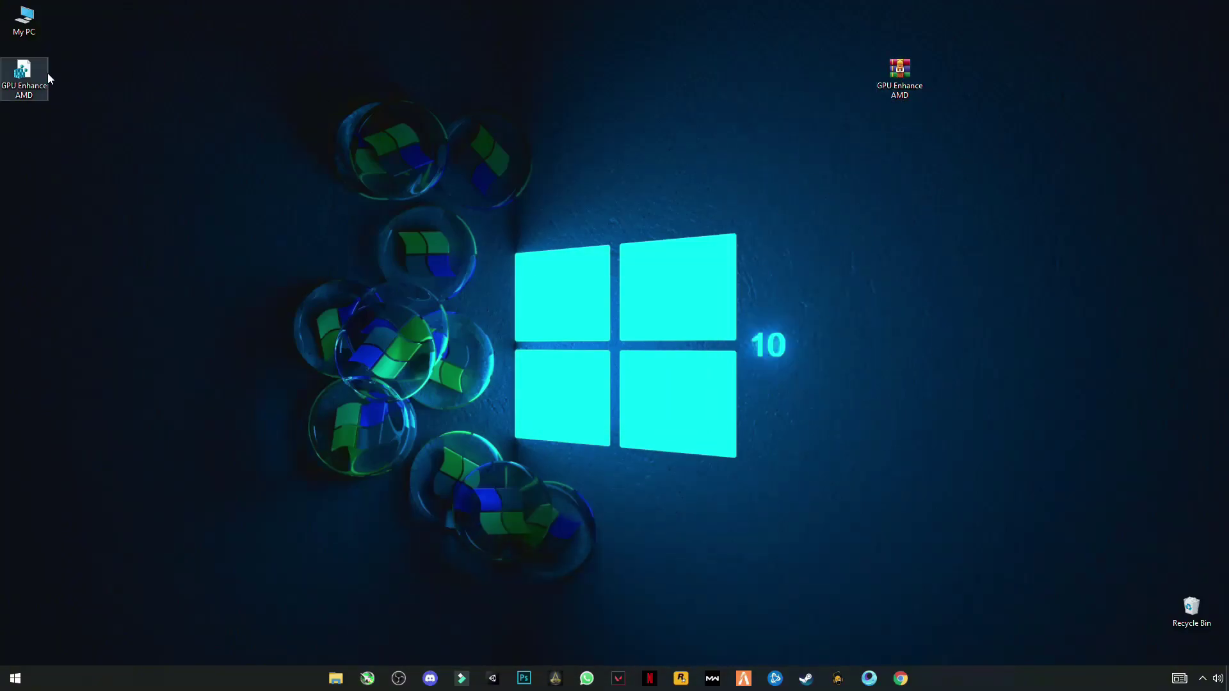
drag(26, 90, 52, 246)
mouse_move(114, 167)
mouse_down()
mouse_move(12, 296)
mouse_move(37, 156)
mouse_up()
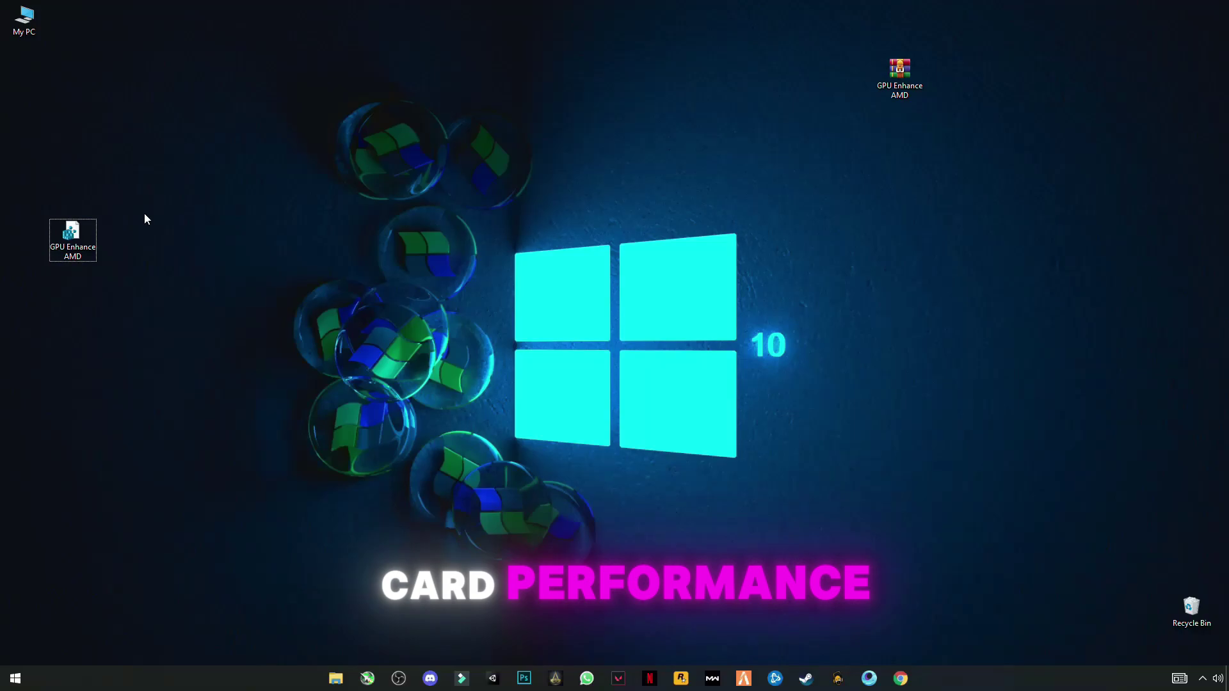
Merge GPU Enhance AMD.reg, approving the UAC and Registry Editor prompts.
right_click(74, 239)
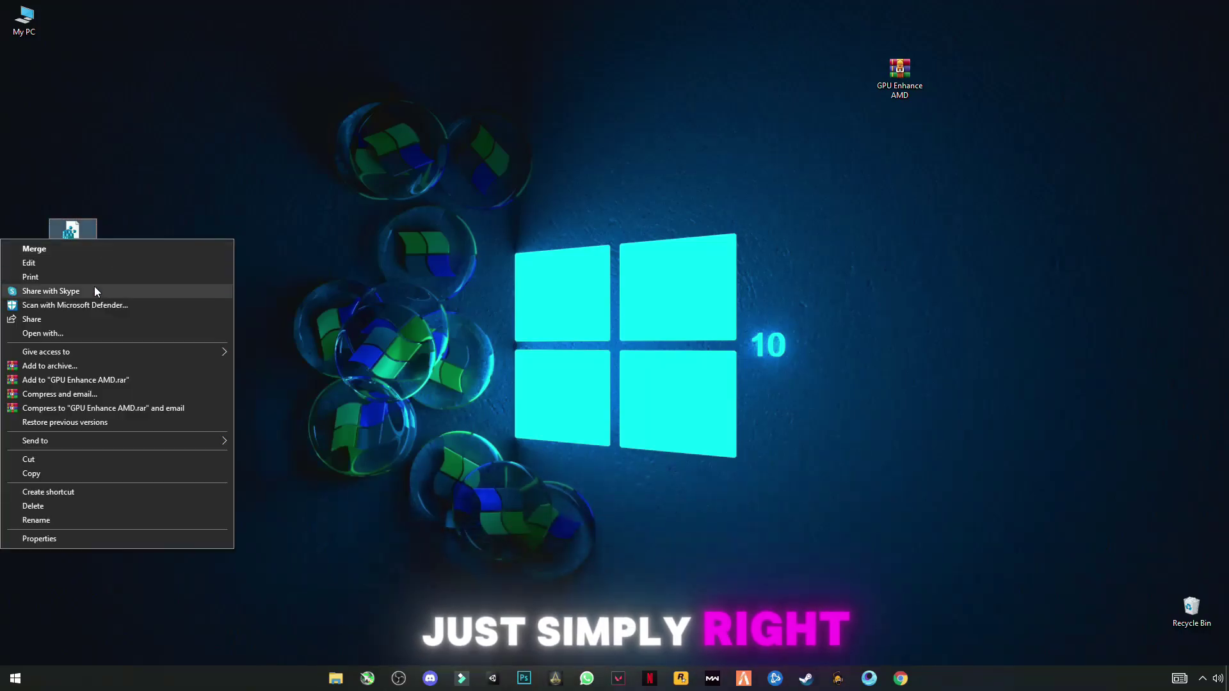
click(50, 249)
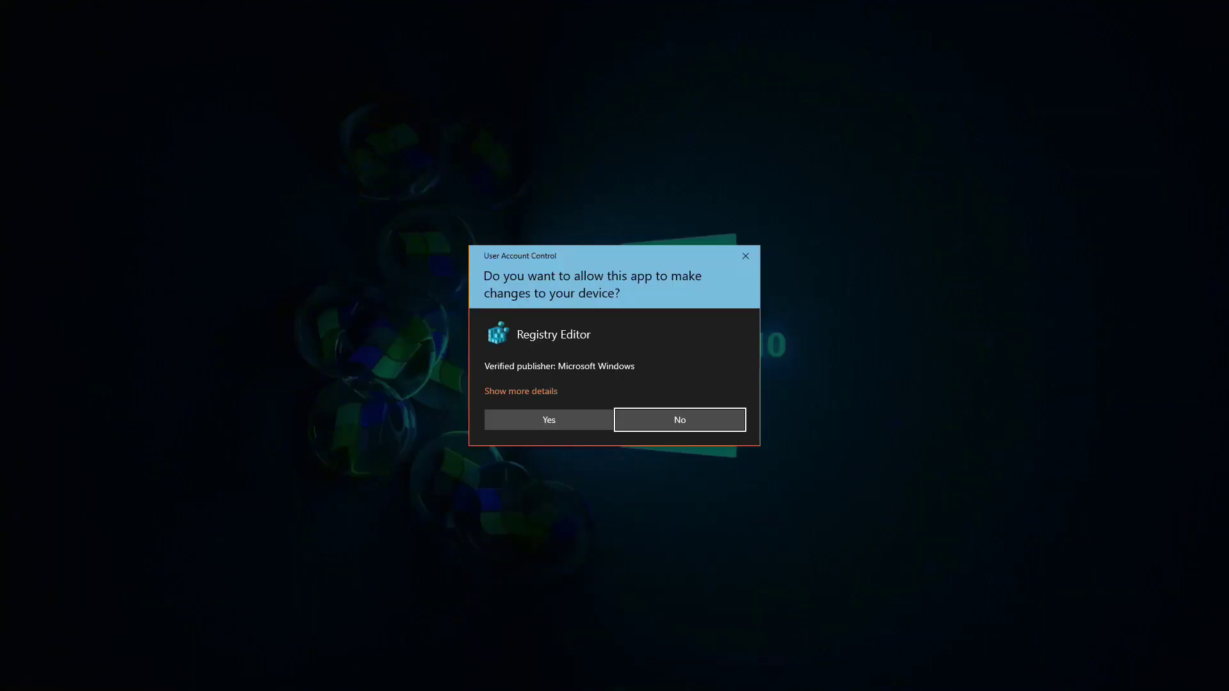
click(549, 420)
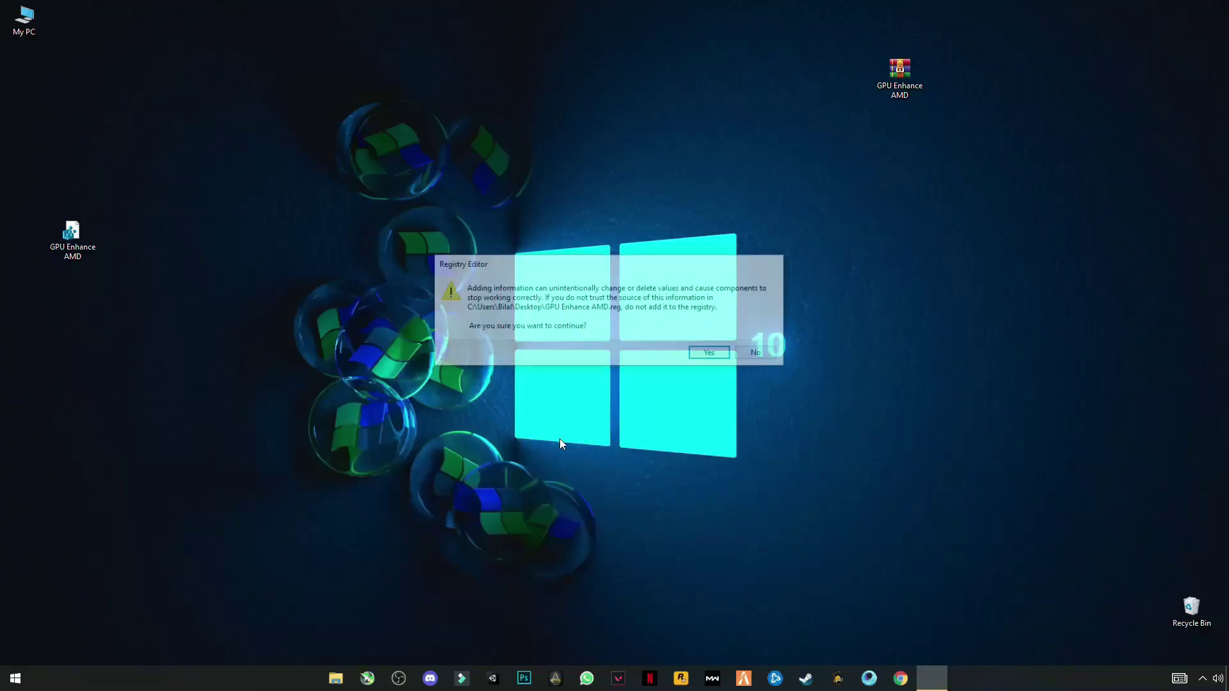
click(711, 355)
click(759, 341)
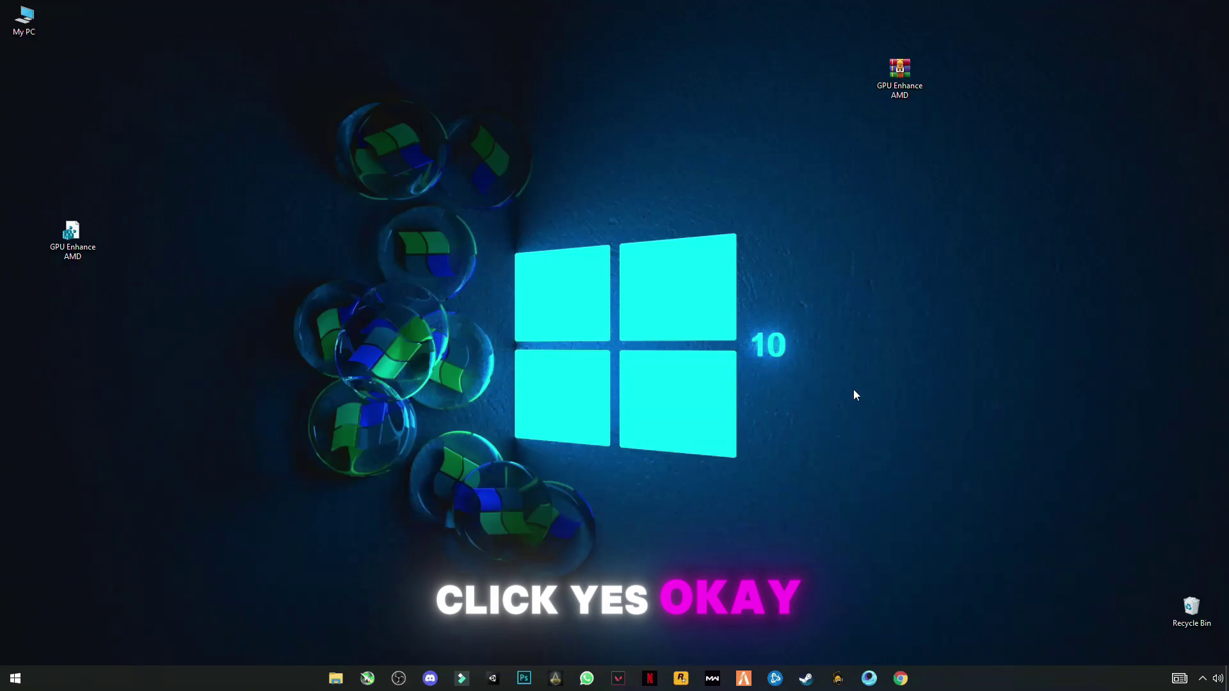